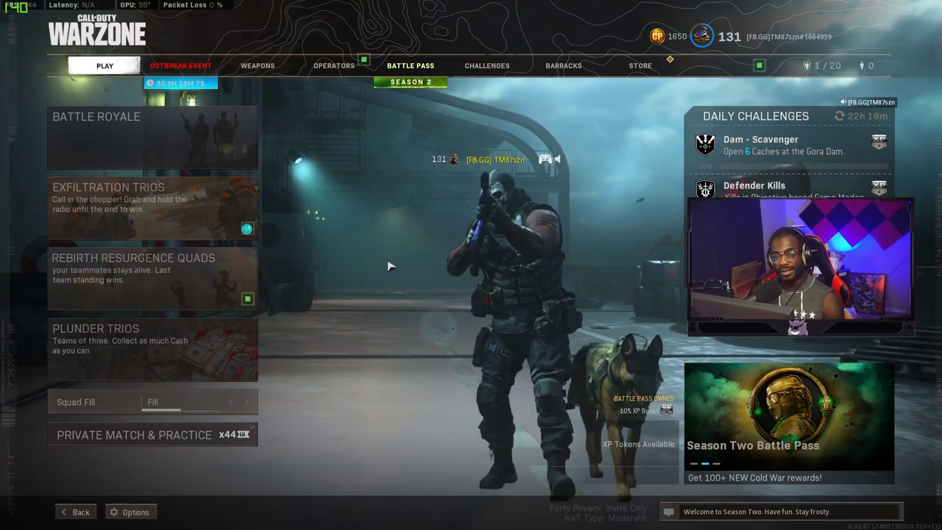
Open the game options and examine the General settings, from the advanced ADS field of view through accessibility and HUD to telemetry
{"action": "left_click", "coordinate": [131, 511]}
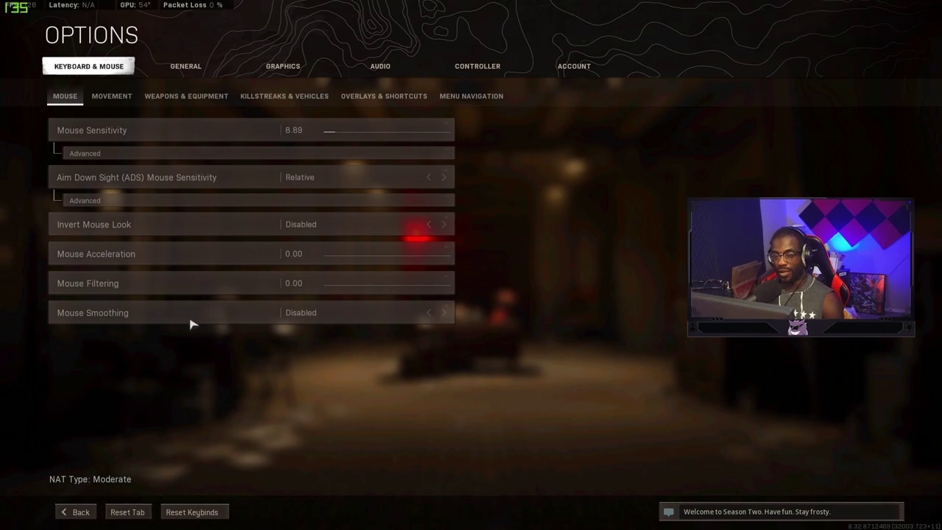
{"action": "left_click", "coordinate": [189, 64]}
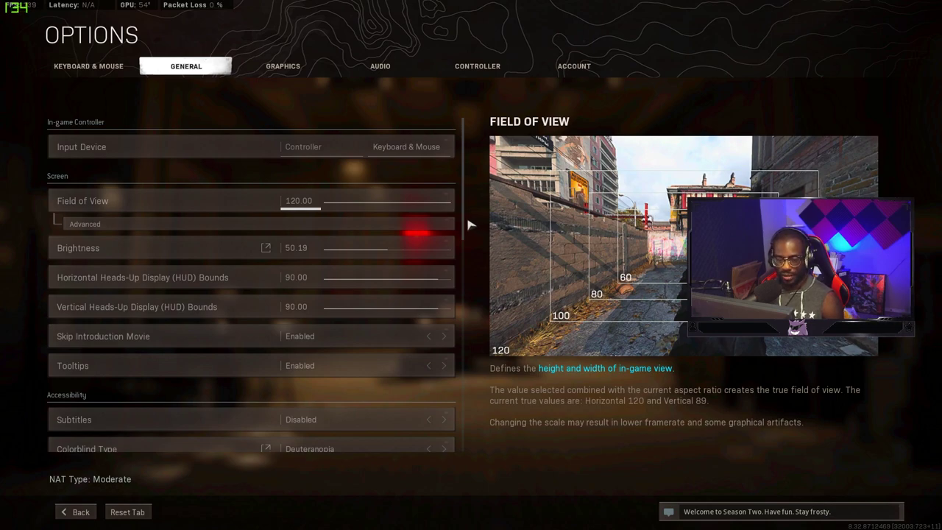
{"action": "left_click", "coordinate": [433, 224]}
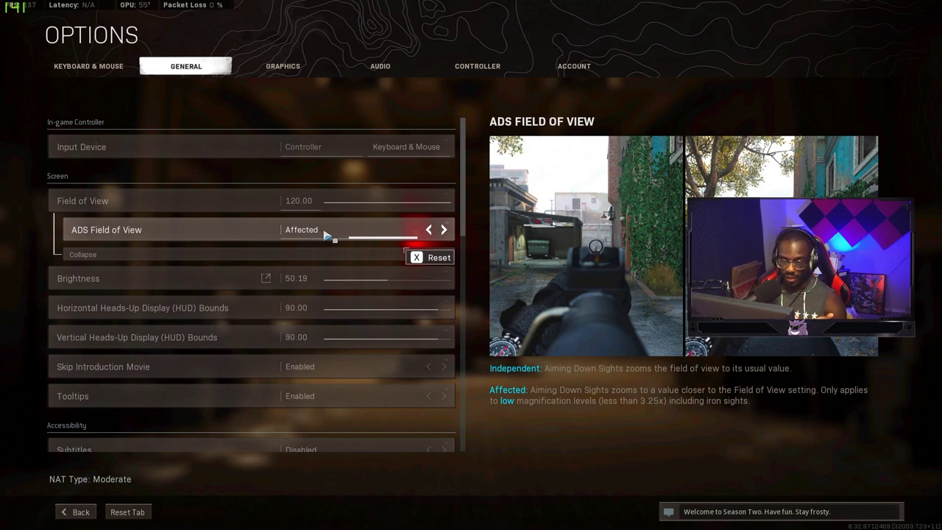
{"action": "left_click", "coordinate": [337, 254]}
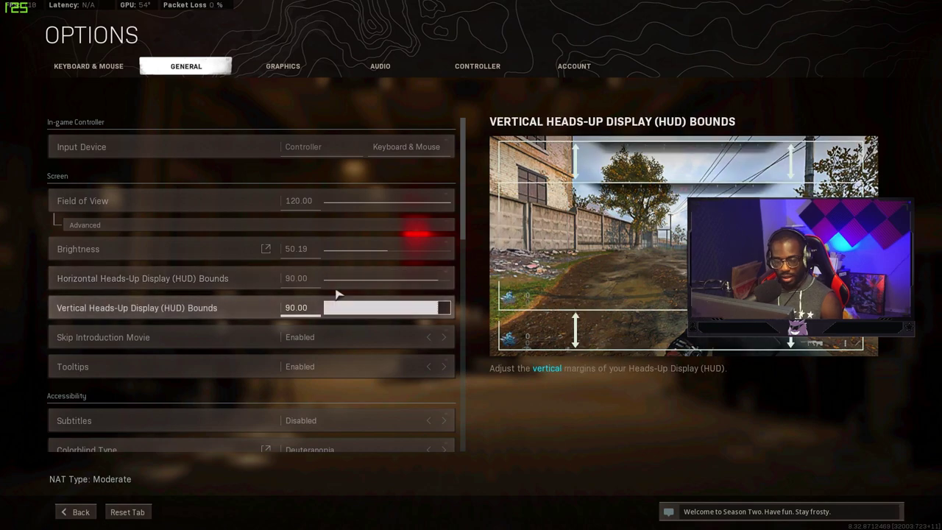
{"action": "scroll", "coordinate": [415, 397], "scroll_direction": "down", "scroll_amount": 3}
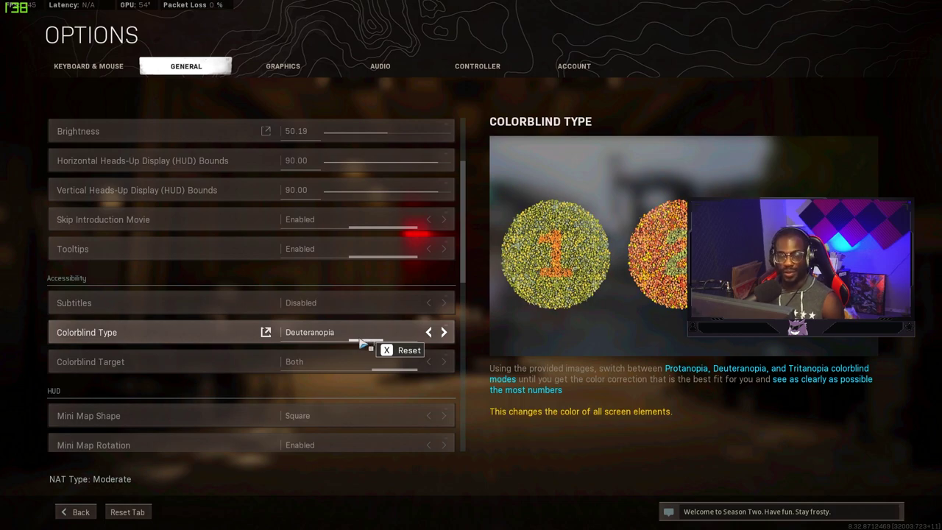
{"action": "scroll", "coordinate": [359, 350], "scroll_direction": "down", "scroll_amount": 3}
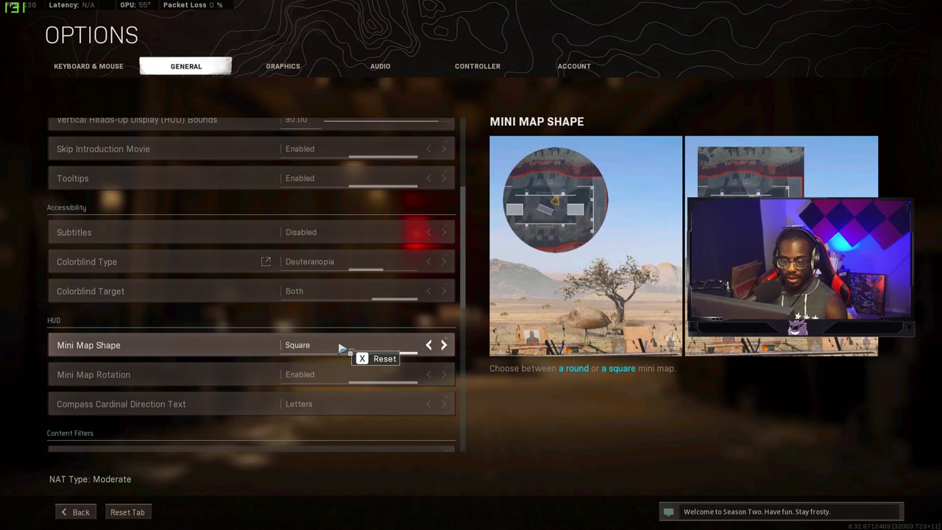
{"action": "scroll", "coordinate": [341, 348], "scroll_direction": "down", "scroll_amount": 6}
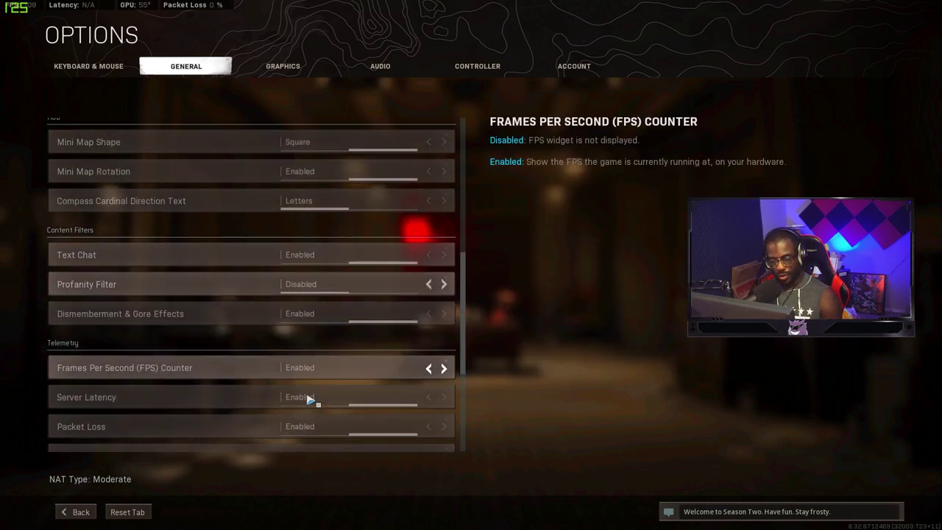
{"action": "scroll", "coordinate": [310, 398], "scroll_direction": "down", "scroll_amount": 4}
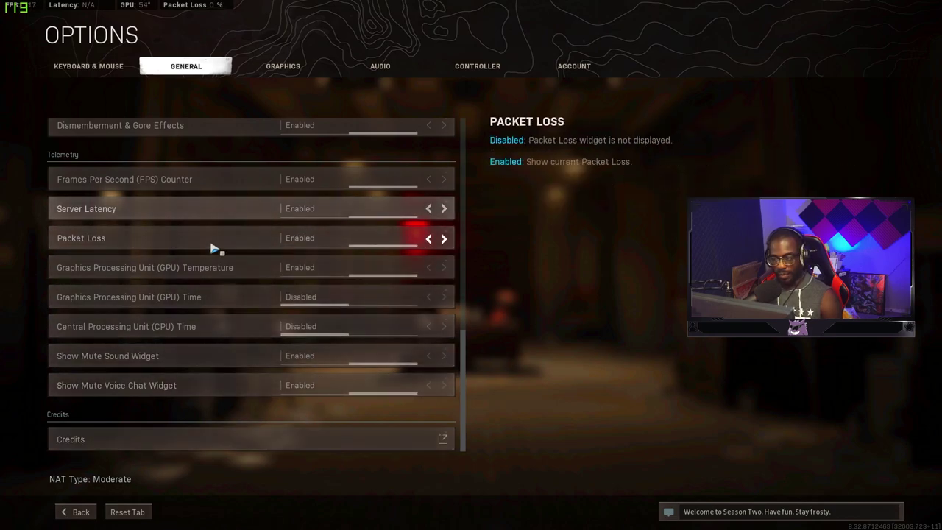
Open the graphics settings and check which display modes are available
{"action": "left_click", "coordinate": [290, 66]}
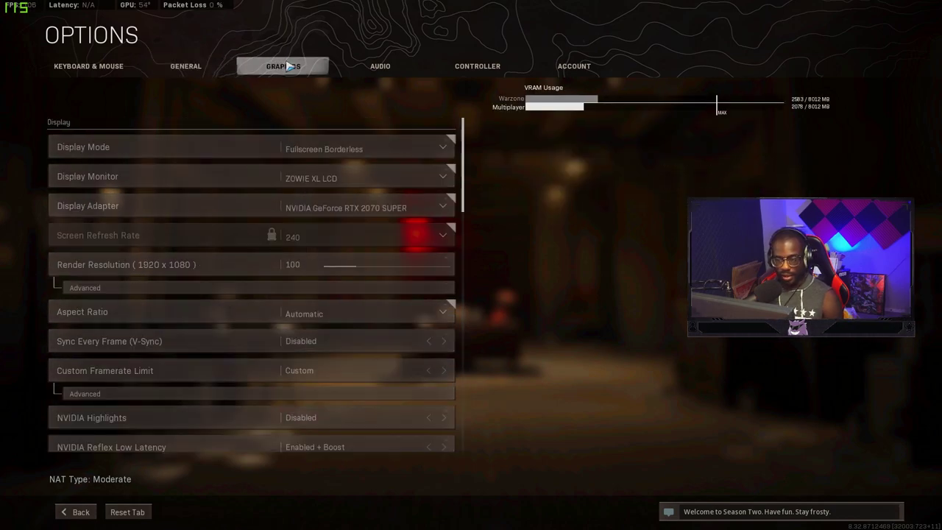
{"action": "left_click", "coordinate": [301, 150]}
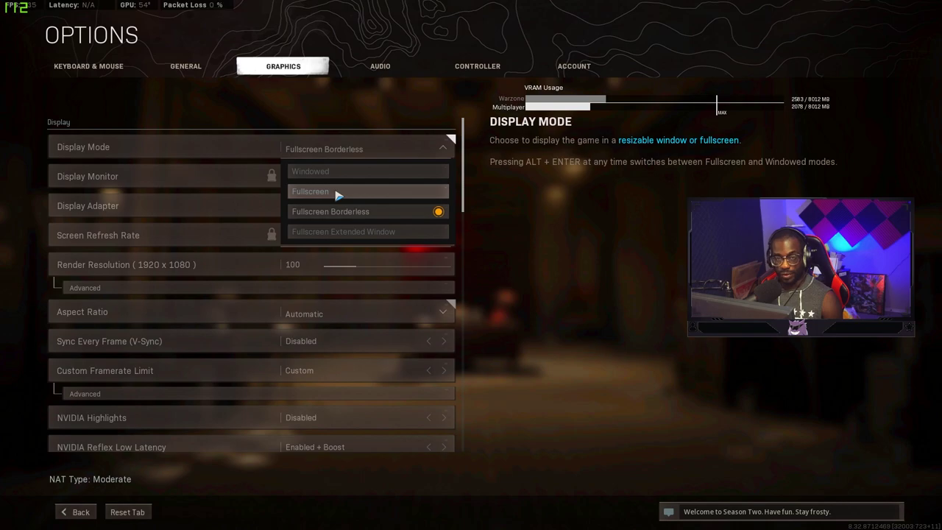
{"action": "left_click", "coordinate": [324, 149]}
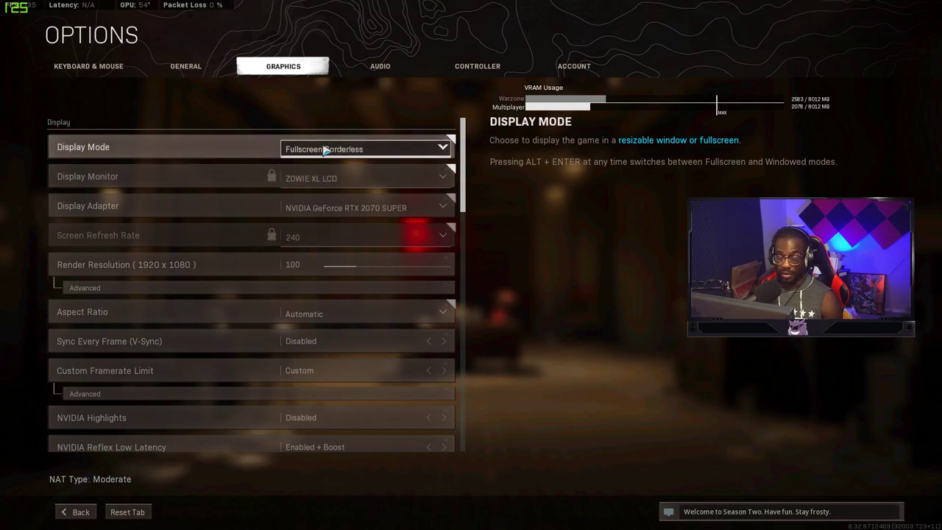
{"action": "left_click", "coordinate": [322, 151]}
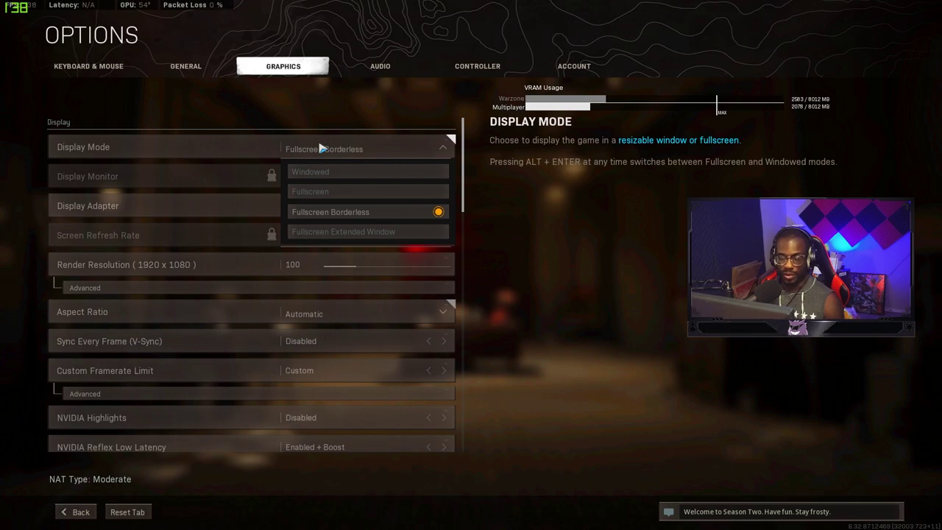
{"action": "left_click", "coordinate": [321, 148]}
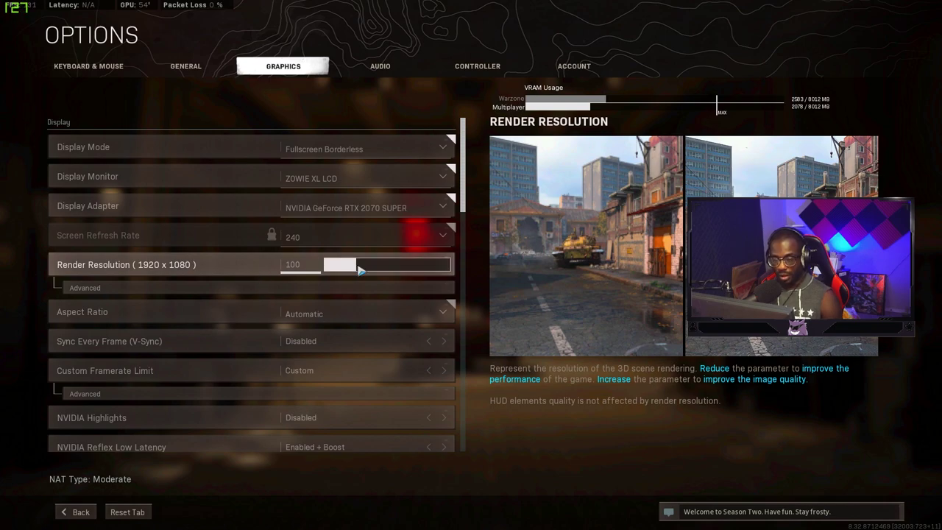
Examine the advanced display resolution setting and the gameplay, menu and out-of-focus custom framerate limits
{"action": "left_click", "coordinate": [335, 288]}
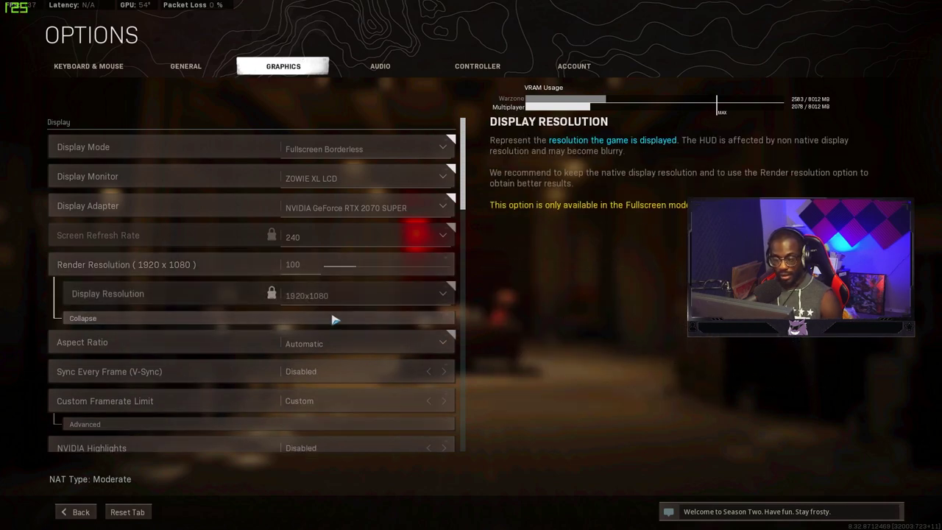
{"action": "left_click", "coordinate": [333, 318]}
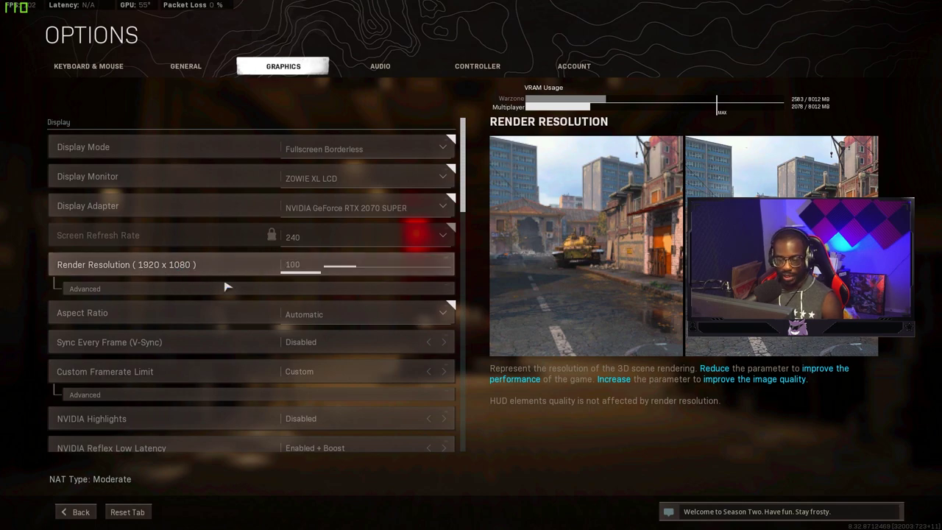
{"action": "scroll", "coordinate": [260, 266], "scroll_direction": "down", "scroll_amount": 1}
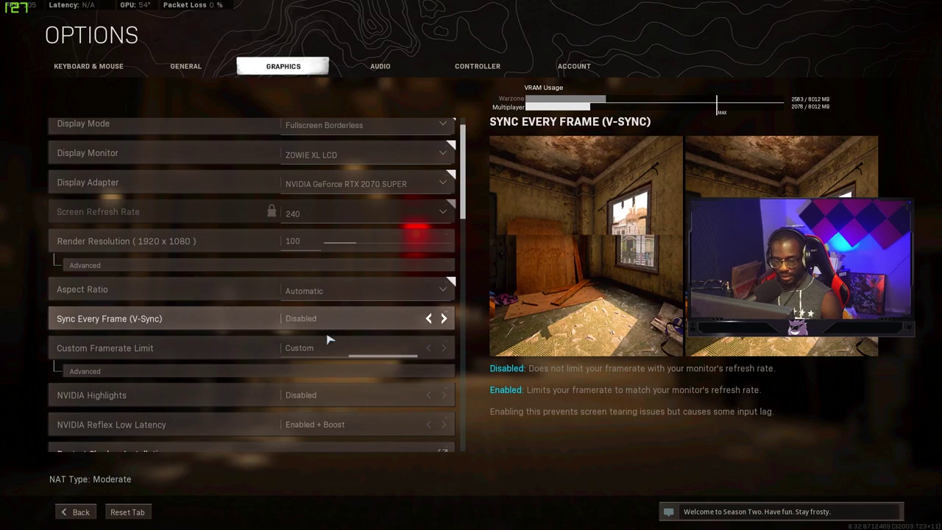
{"action": "left_click", "coordinate": [335, 369]}
{"action": "scroll", "coordinate": [336, 358], "scroll_direction": "down", "scroll_amount": 4}
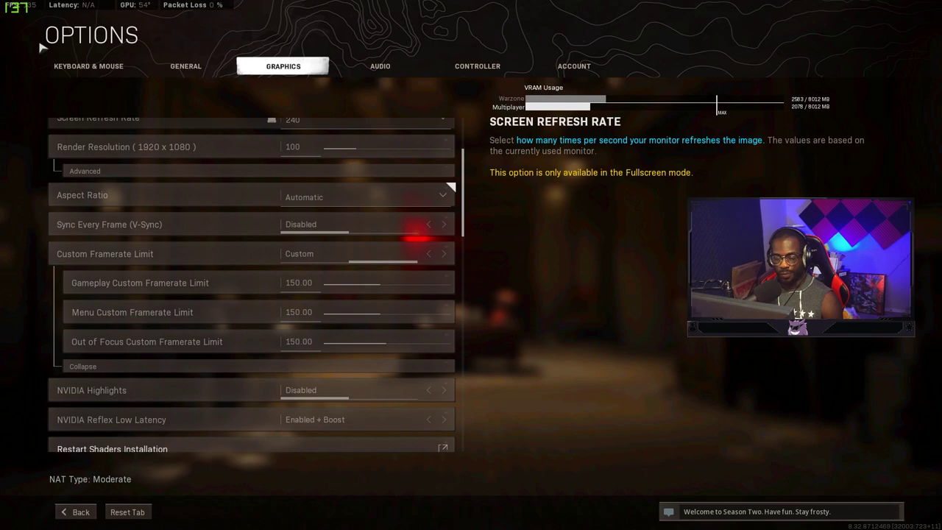
{"action": "left_click", "coordinate": [231, 366]}
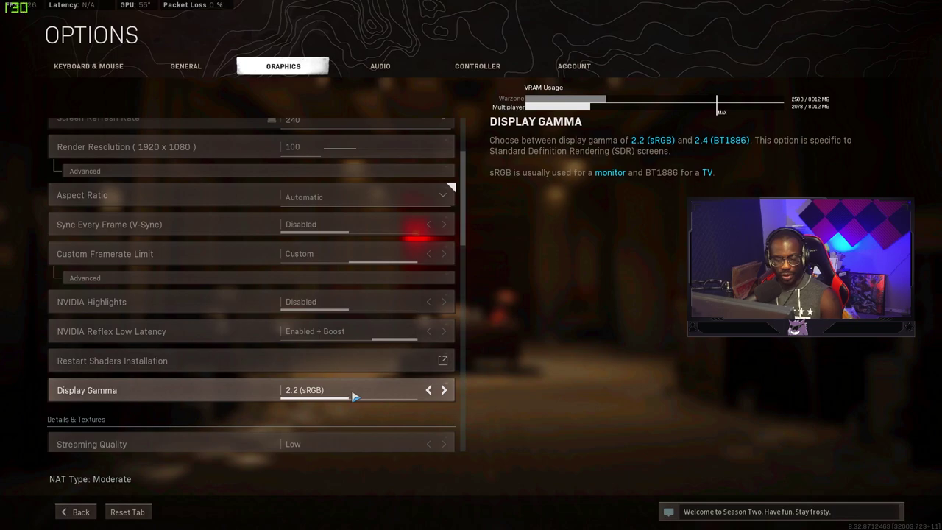
Examine the graphics settings for details and textures, shadow and lighting, and post-processing effects
{"action": "scroll", "coordinate": [355, 396], "scroll_direction": "down", "scroll_amount": 3}
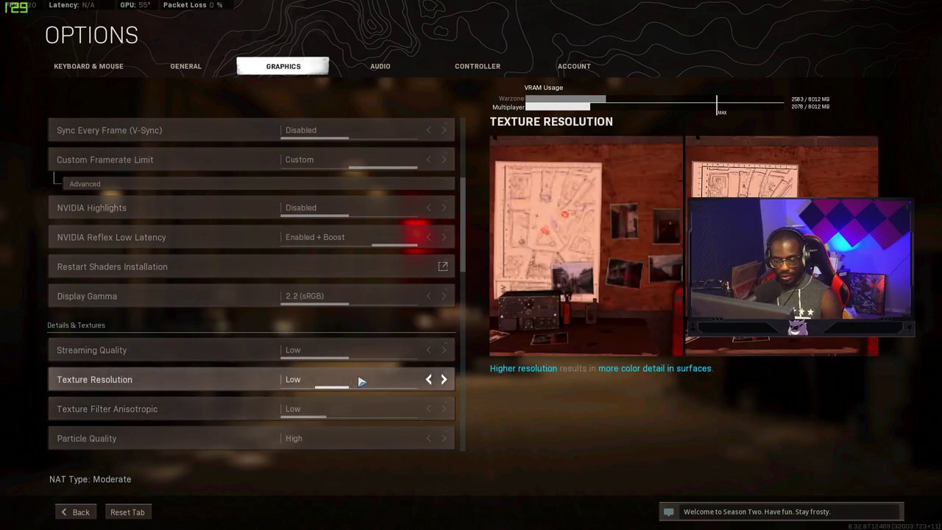
{"action": "scroll", "coordinate": [351, 408], "scroll_direction": "down", "scroll_amount": 2}
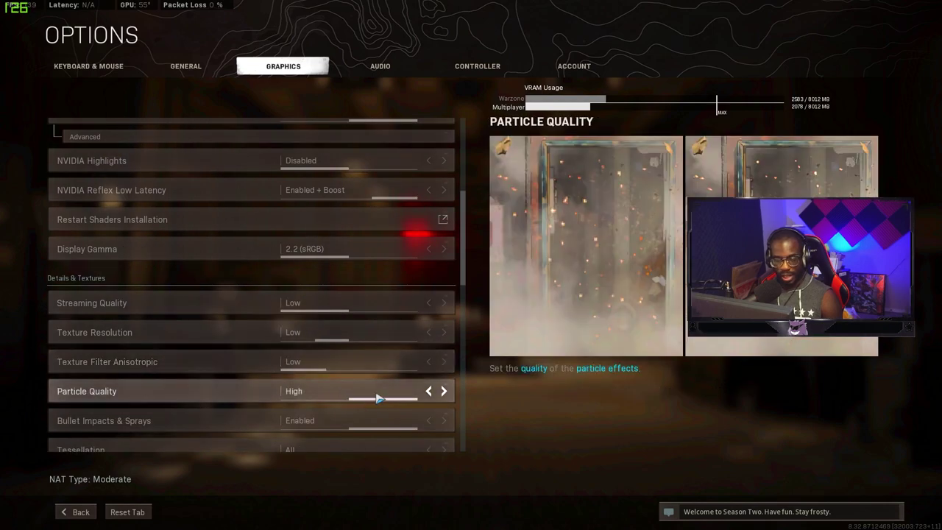
{"action": "scroll", "coordinate": [357, 382], "scroll_direction": "down", "scroll_amount": 1}
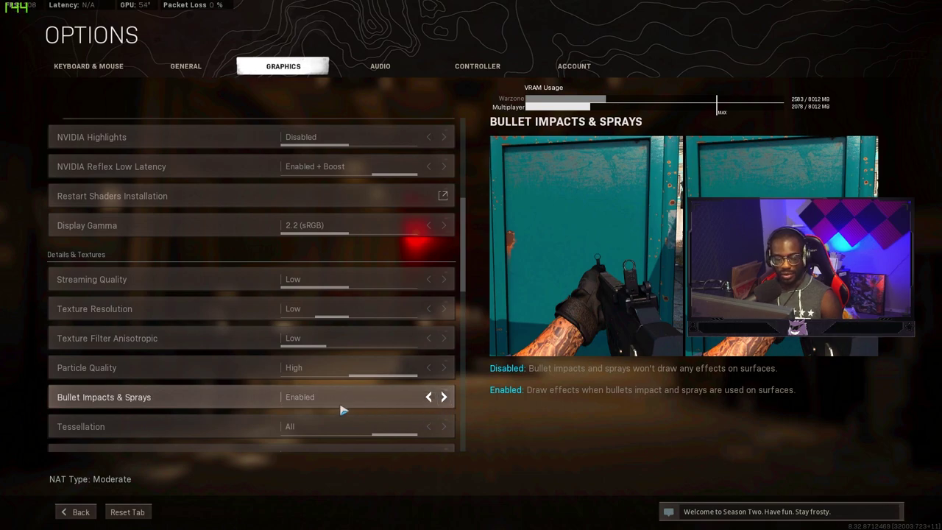
{"action": "scroll", "coordinate": [358, 434], "scroll_direction": "down", "scroll_amount": 1}
{"action": "scroll", "coordinate": [365, 413], "scroll_direction": "down", "scroll_amount": 1}
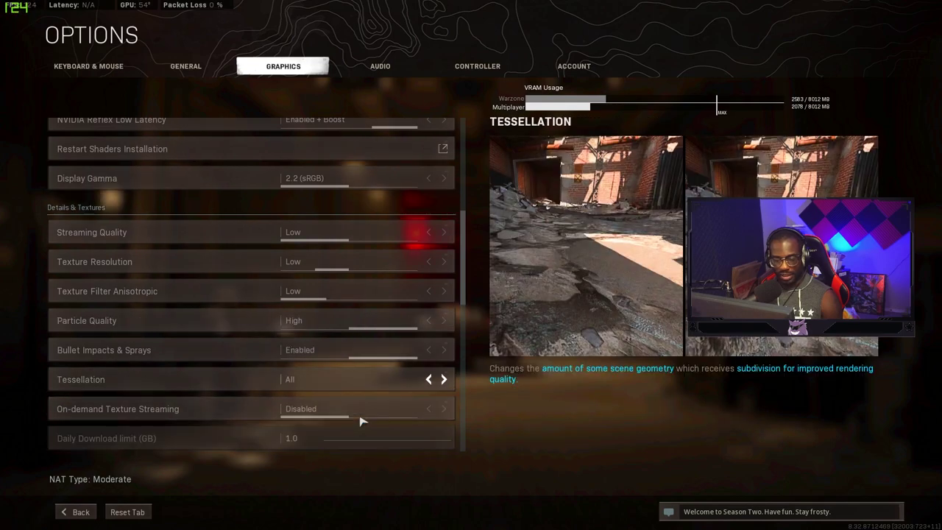
{"action": "scroll", "coordinate": [368, 398], "scroll_direction": "down", "scroll_amount": 5}
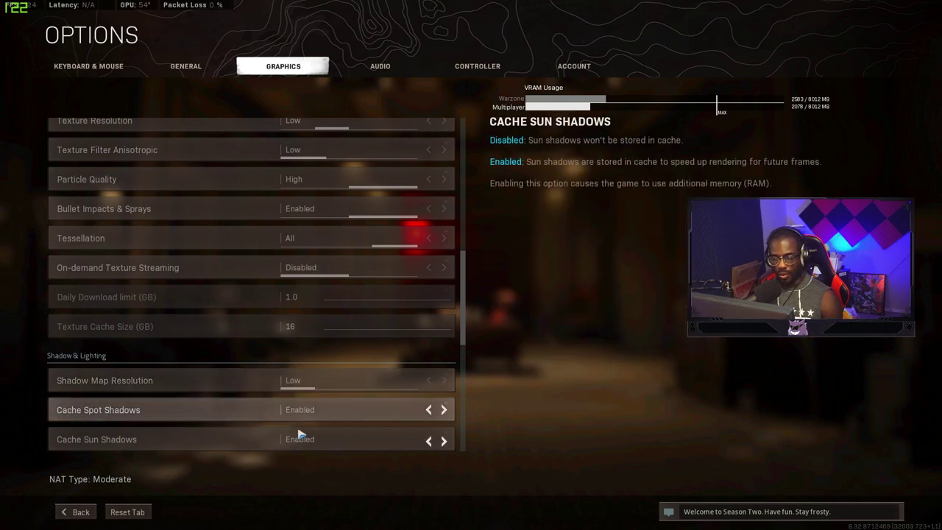
{"action": "scroll", "coordinate": [327, 430], "scroll_direction": "down", "scroll_amount": 2}
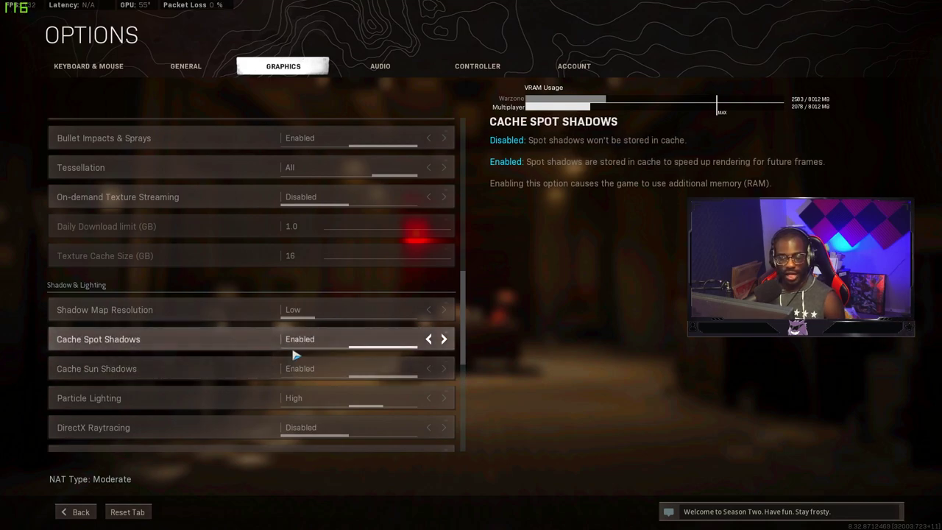
{"action": "scroll", "coordinate": [328, 404], "scroll_direction": "down", "scroll_amount": 1}
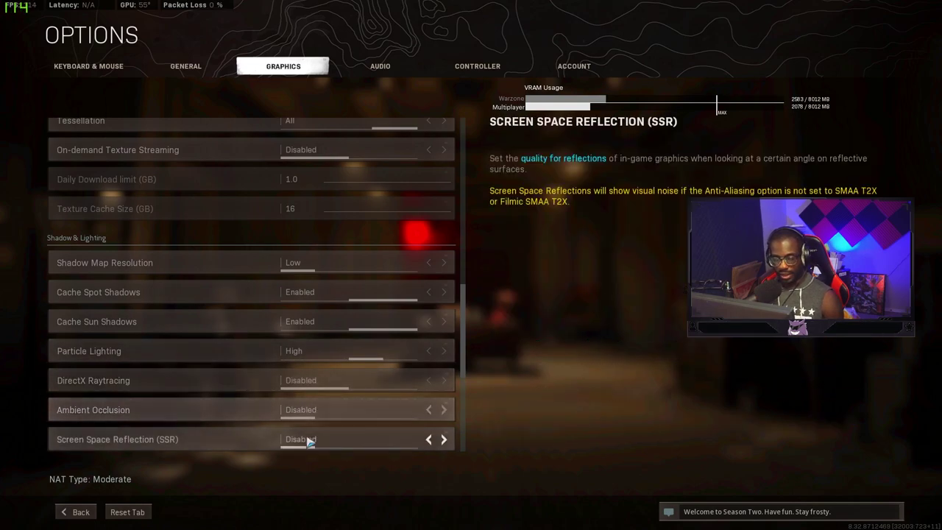
{"action": "scroll", "coordinate": [308, 441], "scroll_direction": "down", "scroll_amount": 1}
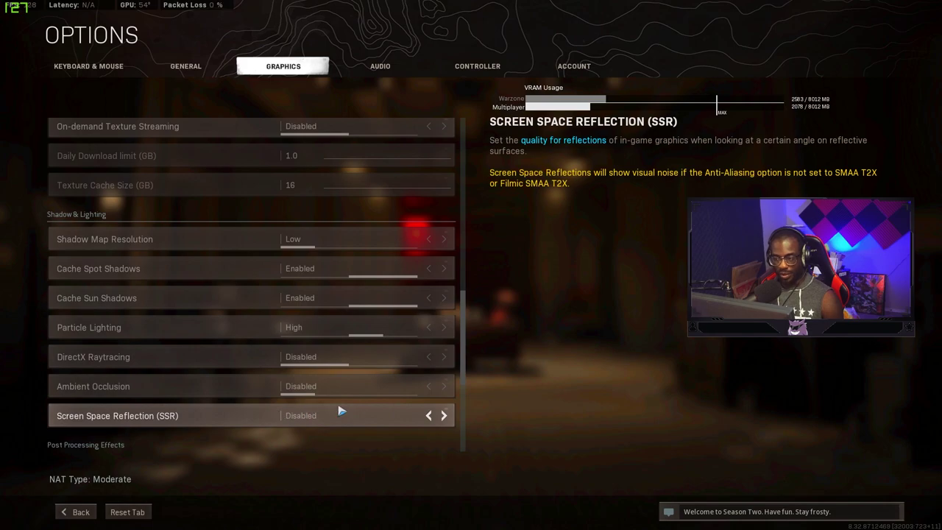
{"action": "scroll", "coordinate": [361, 412], "scroll_direction": "down", "scroll_amount": 3}
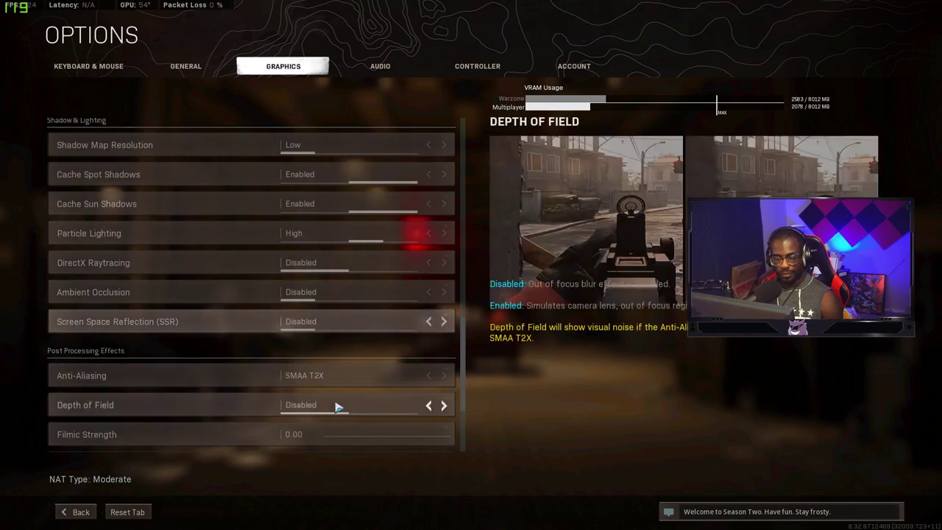
{"action": "scroll", "coordinate": [331, 346], "scroll_direction": "down", "scroll_amount": 3}
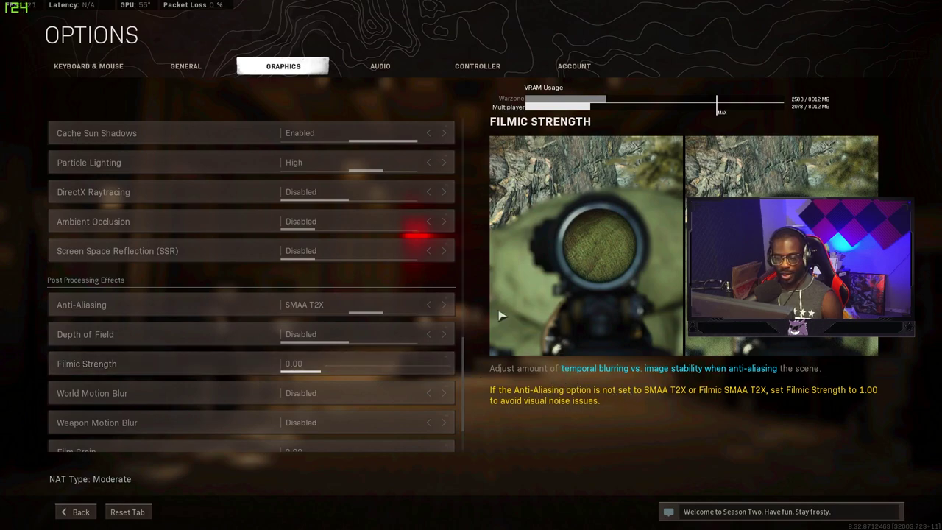
Try the alternative anti-aliasing modes, including Filmic SMAA T2X and SMAA 1X, and return to SMAA T2X with depth of field disabled
{"action": "left_click", "coordinate": [433, 307]}
{"action": "left_click", "coordinate": [430, 305]}
{"action": "left_click", "coordinate": [444, 305]}
{"action": "left_click", "coordinate": [445, 305]}
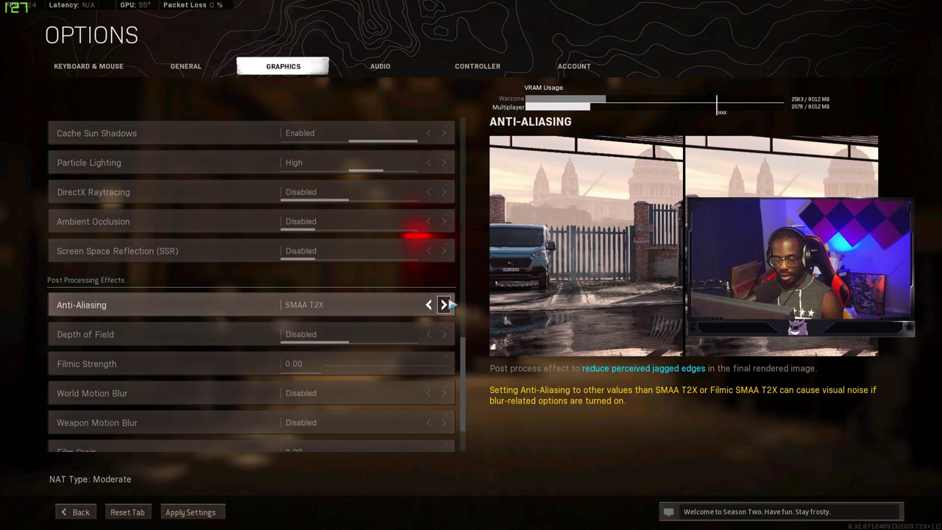
{"action": "scroll", "coordinate": [442, 305], "scroll_direction": "up", "scroll_amount": 3}
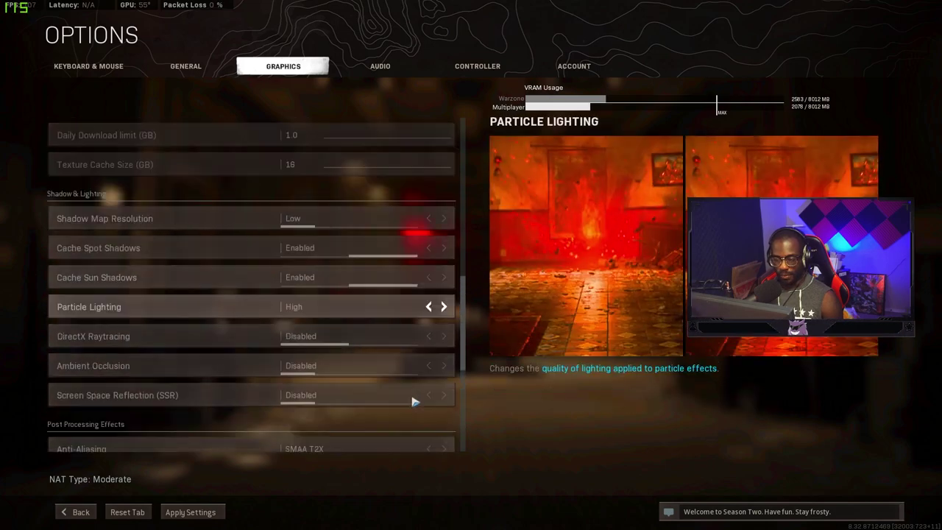
{"action": "scroll", "coordinate": [423, 383], "scroll_direction": "down", "scroll_amount": 4}
{"action": "left_click", "coordinate": [444, 233]}
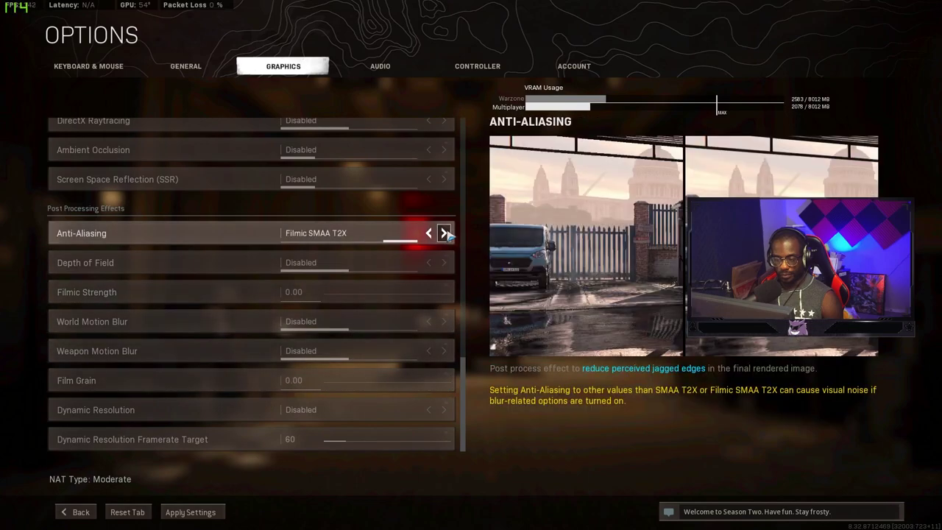
{"action": "left_click", "coordinate": [428, 234]}
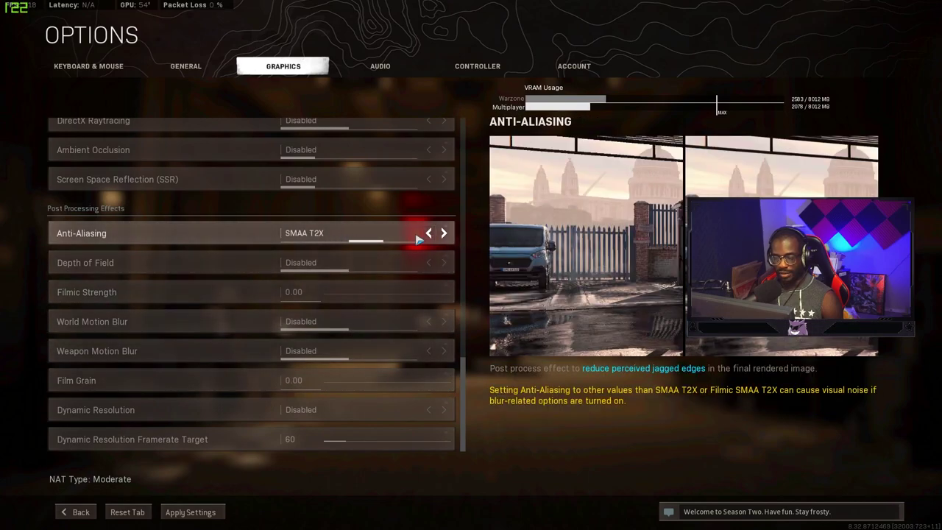
{"action": "left_click", "coordinate": [428, 233]}
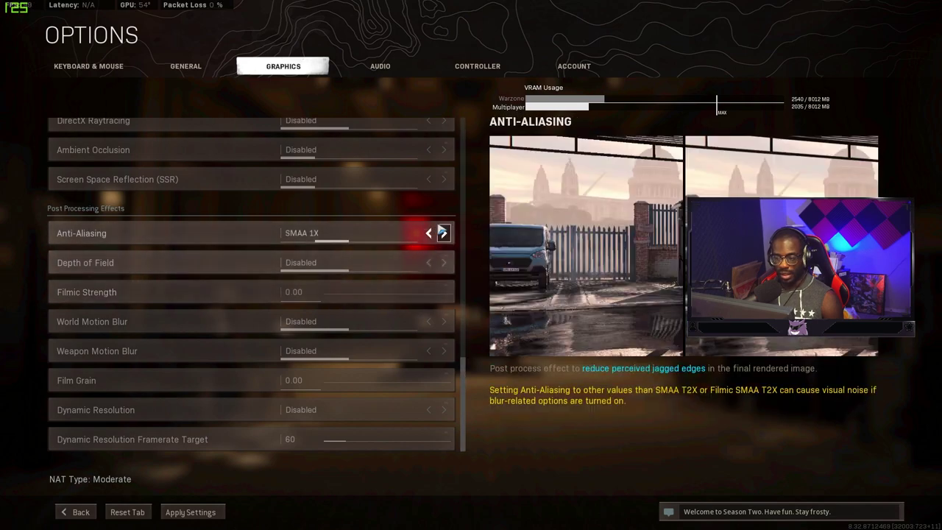
{"action": "left_click", "coordinate": [444, 233]}
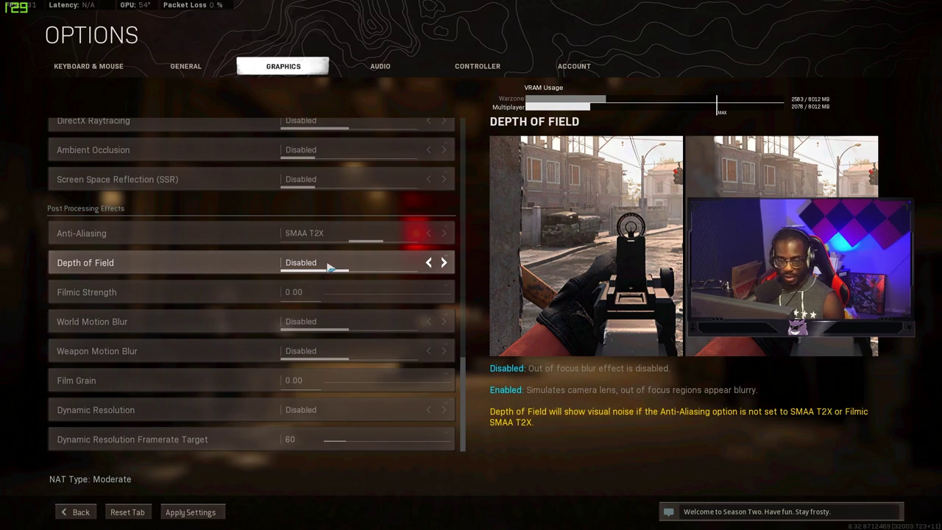
{"action": "left_click", "coordinate": [444, 263]}
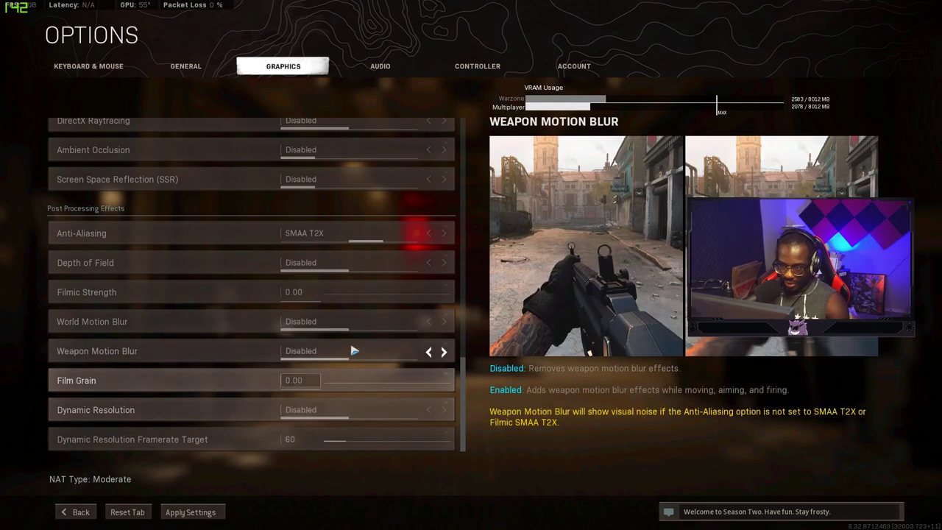
Examine the audio settings, including hit marker sound effects, and the controller's button layout, deadzone and stick sensitivity settings
{"action": "key", "text": "e"}
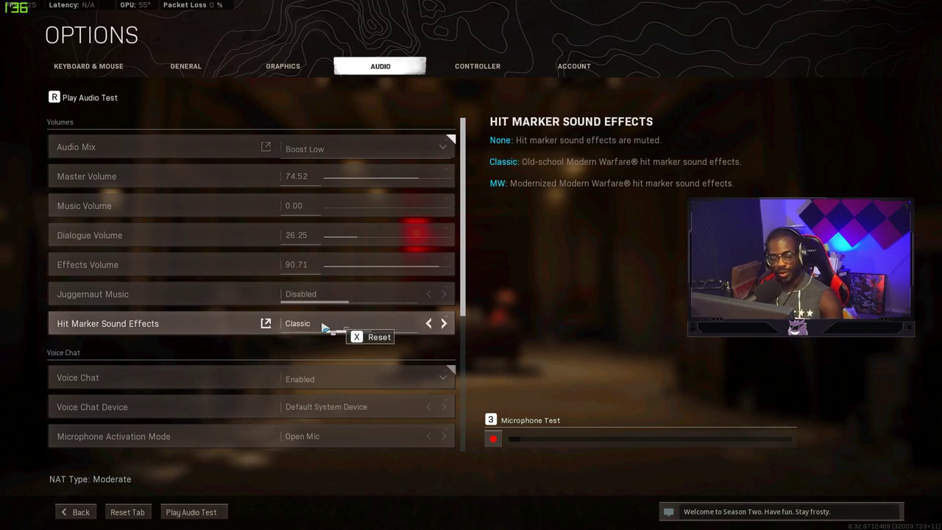
{"action": "left_click", "coordinate": [474, 65]}
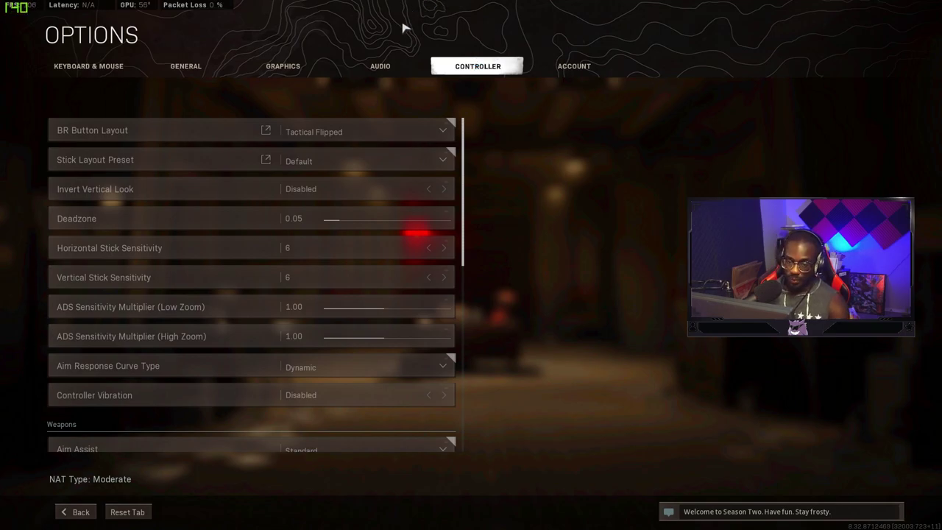
{"action": "mouse_move", "coordinate": [349, 138]}
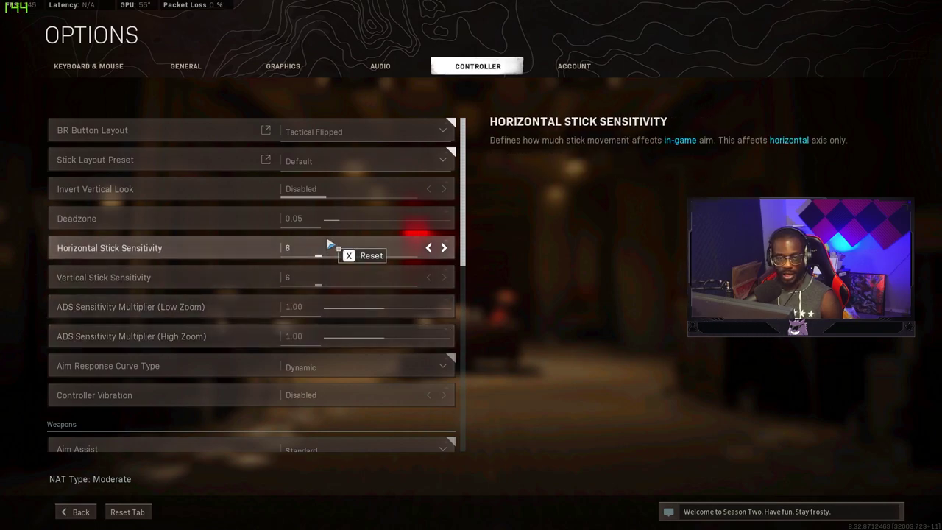
Check the available aim response curve types for the controller and keep Dynamic
{"action": "scroll", "coordinate": [385, 370], "scroll_direction": "down", "scroll_amount": 1}
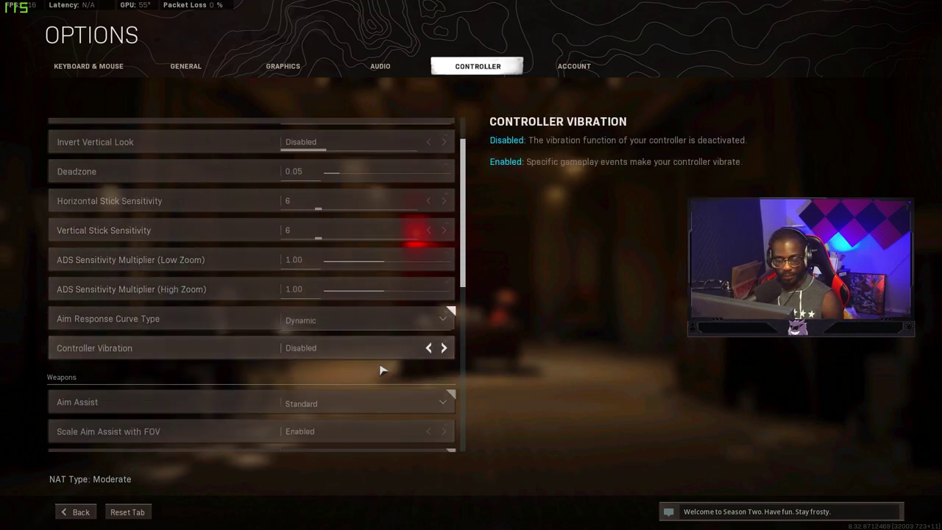
{"action": "left_click", "coordinate": [375, 324]}
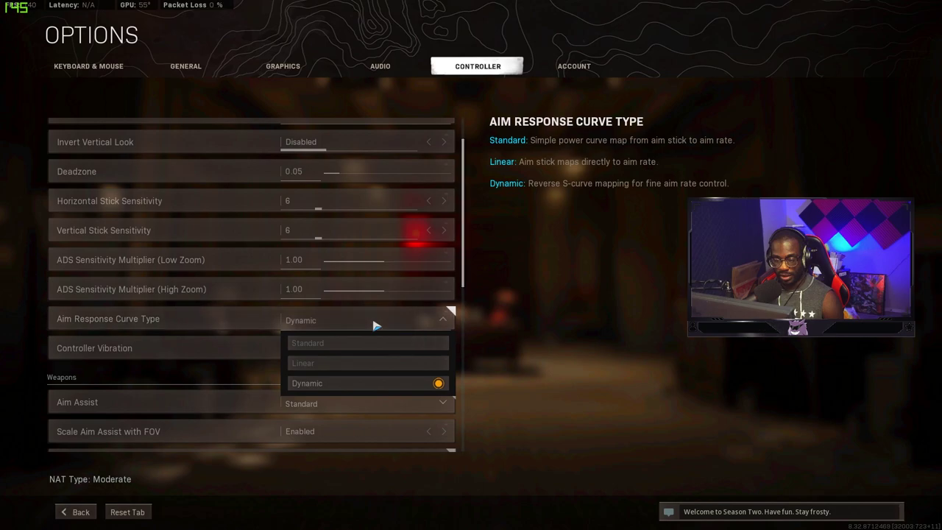
{"action": "left_click", "coordinate": [352, 322]}
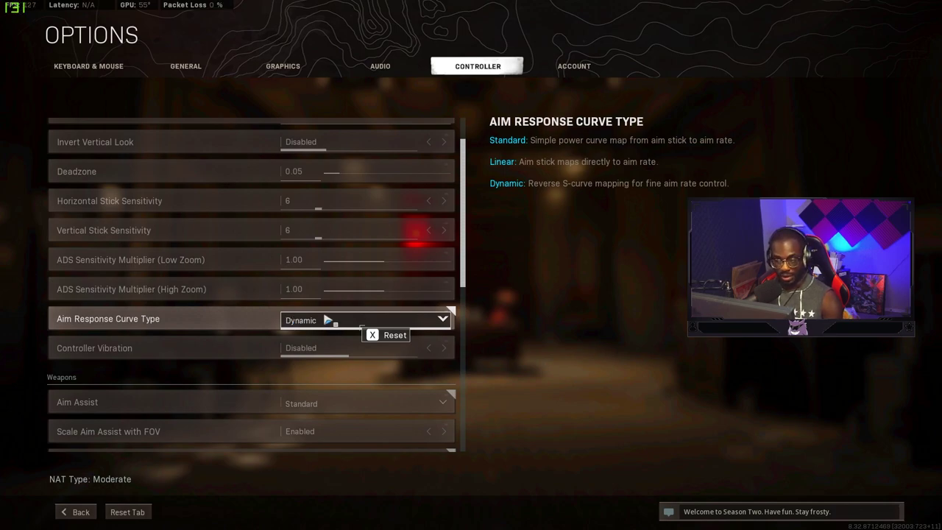
Check the available aim assist types, keeping Standard, and examine the controller vibration and Scale Aim Assist with FOV settings
{"action": "scroll", "coordinate": [346, 328], "scroll_direction": "down", "scroll_amount": 1}
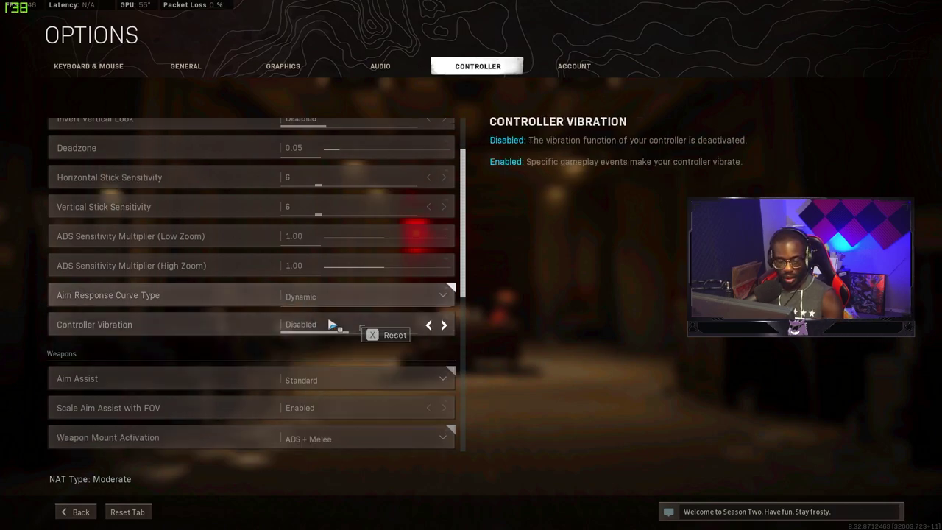
{"action": "scroll", "coordinate": [360, 343], "scroll_direction": "down", "scroll_amount": 1}
{"action": "left_click", "coordinate": [332, 356]}
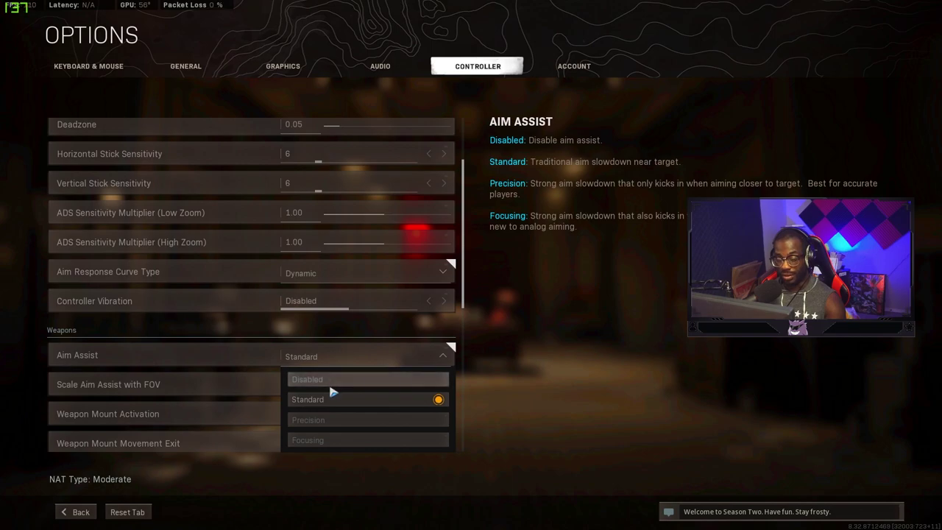
{"action": "left_click", "coordinate": [335, 356]}
{"action": "left_click", "coordinate": [444, 300]}
{"action": "left_click", "coordinate": [372, 315]}
{"action": "mouse_move", "coordinate": [385, 316]}
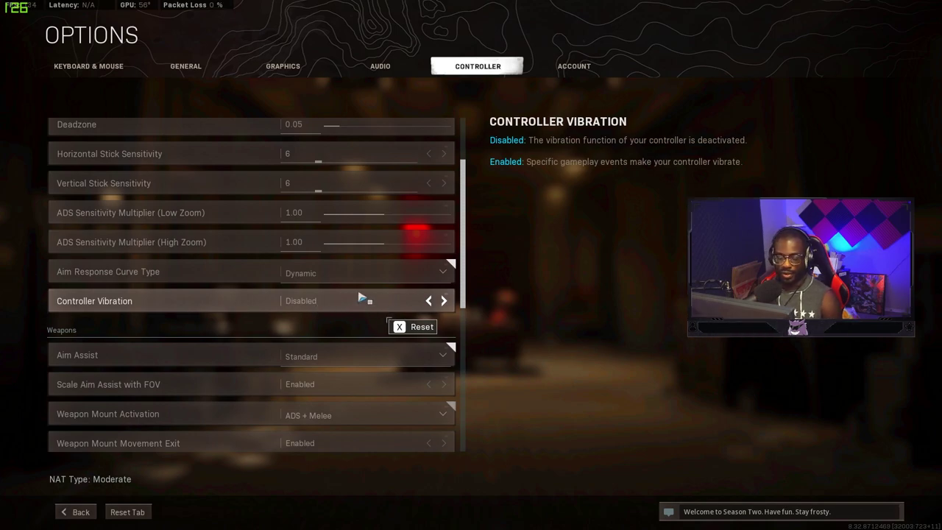
{"action": "mouse_move", "coordinate": [333, 387]}
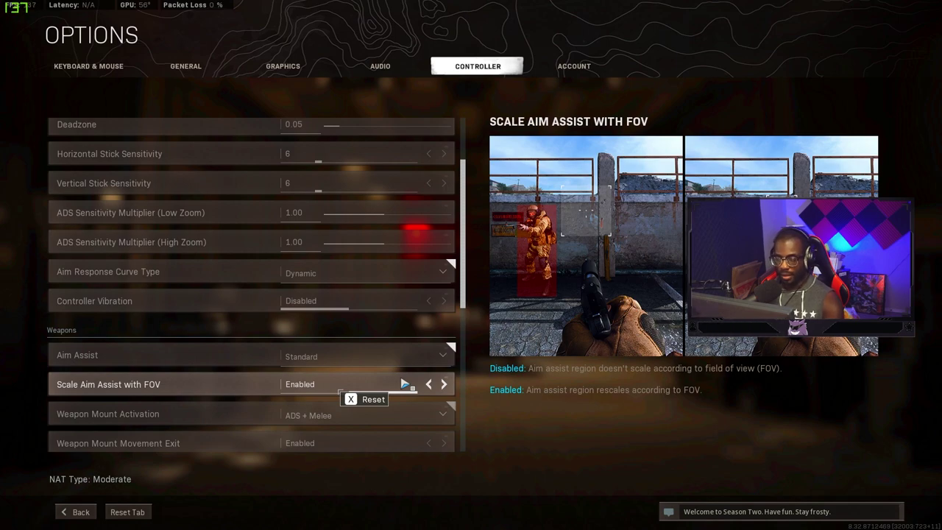
Examine the remaining controller settings for weapon mounting, aiming, reloading, armor plates, sliding, auto move forward and automatic sprint
{"action": "scroll", "coordinate": [400, 380], "scroll_direction": "down", "scroll_amount": 1}
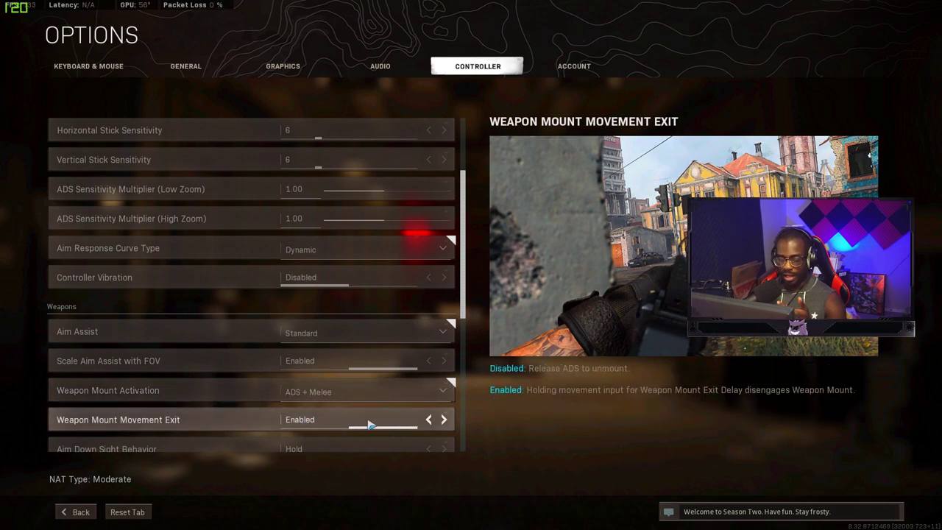
{"action": "scroll", "coordinate": [370, 428], "scroll_direction": "down", "scroll_amount": 1}
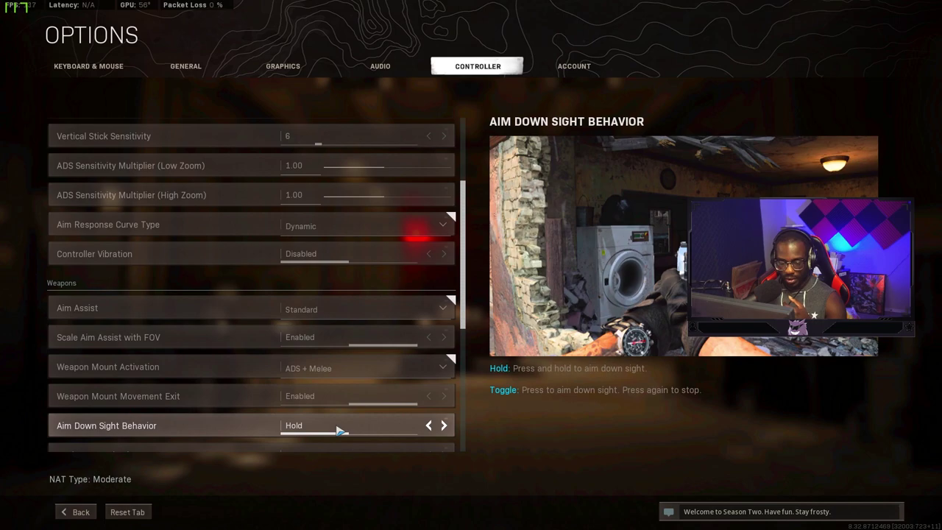
{"action": "scroll", "coordinate": [347, 423], "scroll_direction": "down", "scroll_amount": 2}
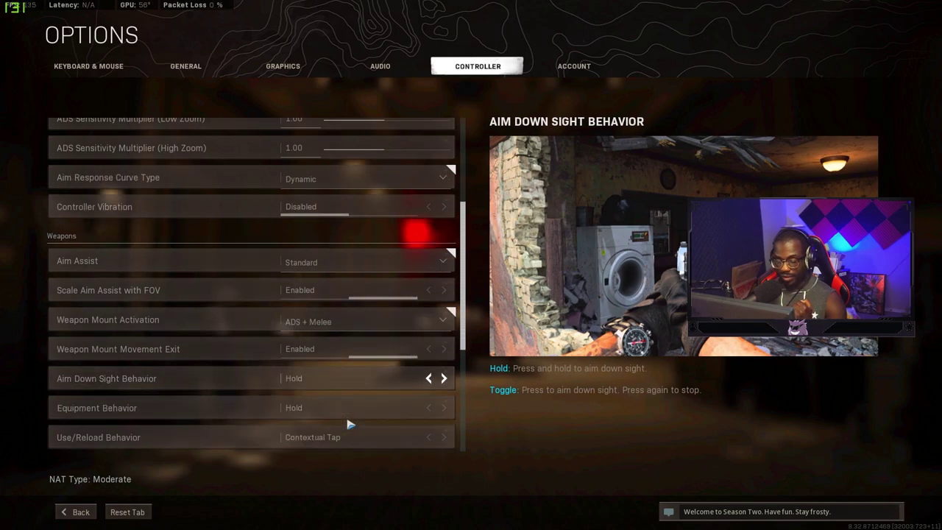
{"action": "scroll", "coordinate": [343, 421], "scroll_direction": "down", "scroll_amount": 1}
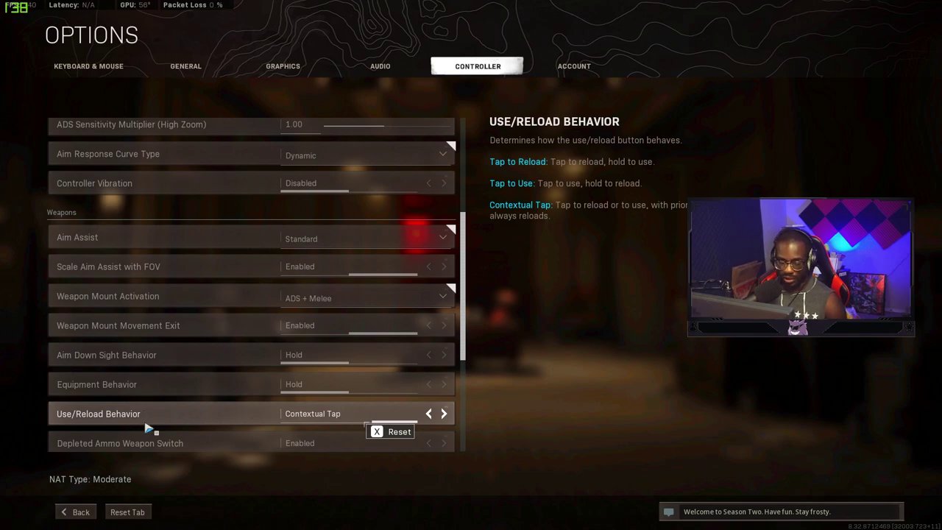
{"action": "scroll", "coordinate": [196, 445], "scroll_direction": "down", "scroll_amount": 2}
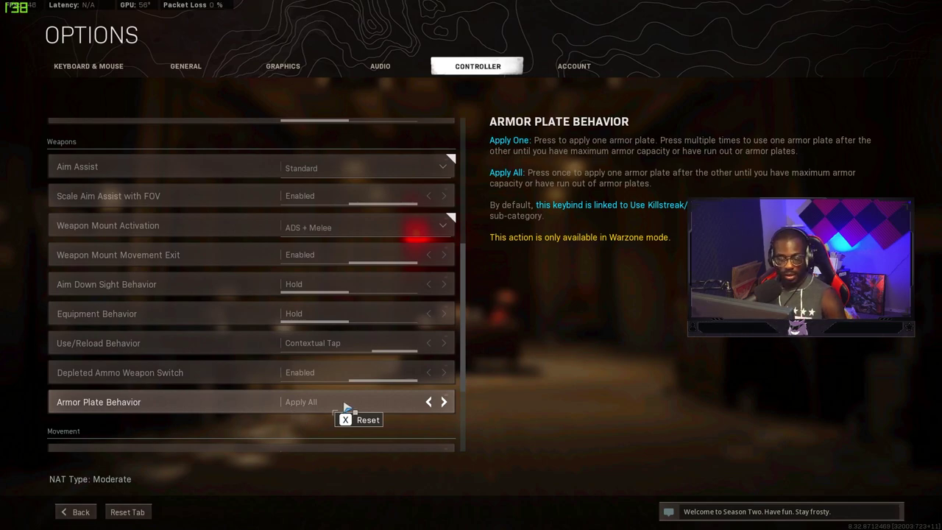
{"action": "scroll", "coordinate": [346, 407], "scroll_direction": "down", "scroll_amount": 2}
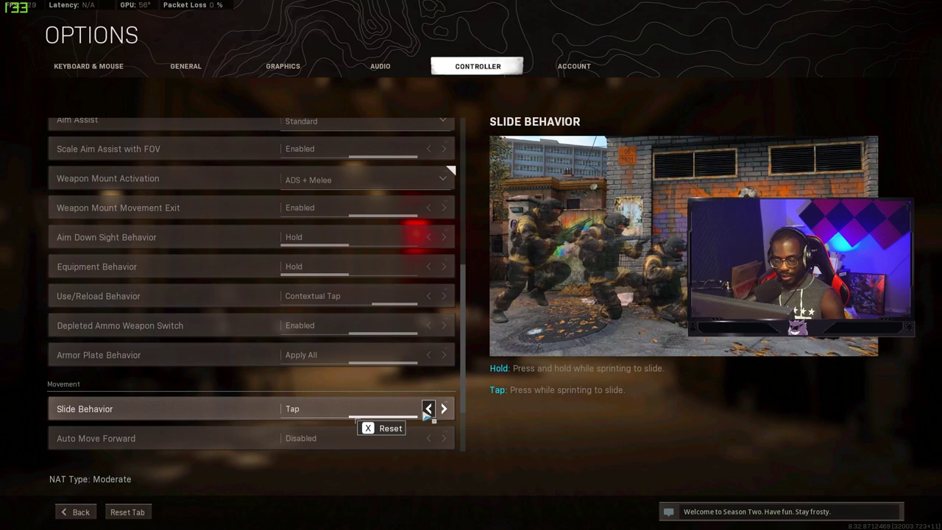
{"action": "scroll", "coordinate": [427, 416], "scroll_direction": "down", "scroll_amount": 1}
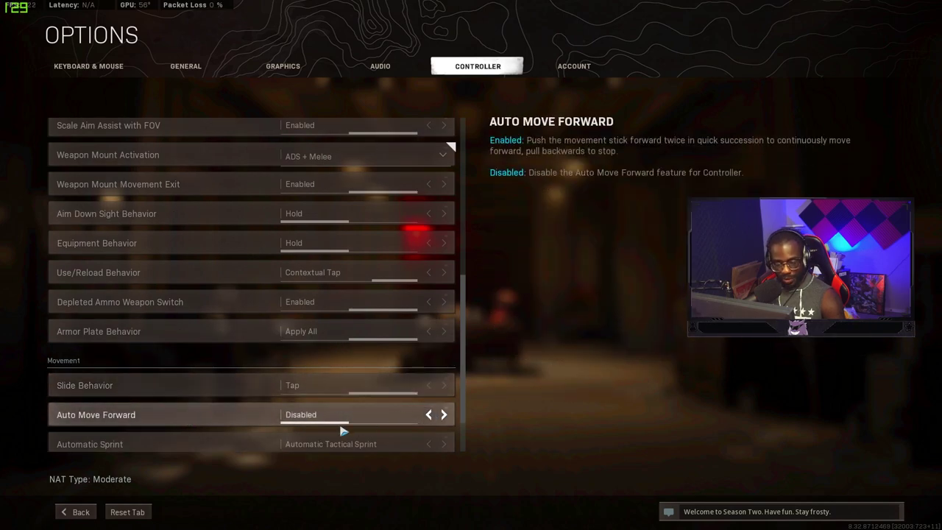
{"action": "scroll", "coordinate": [280, 427], "scroll_direction": "down", "scroll_amount": 1}
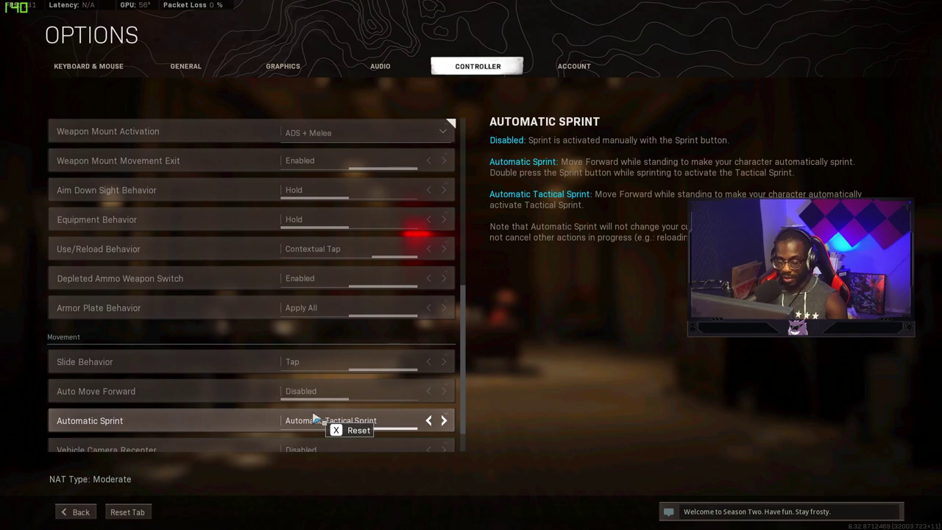
{"action": "scroll", "coordinate": [306, 418], "scroll_direction": "down", "scroll_amount": 1}
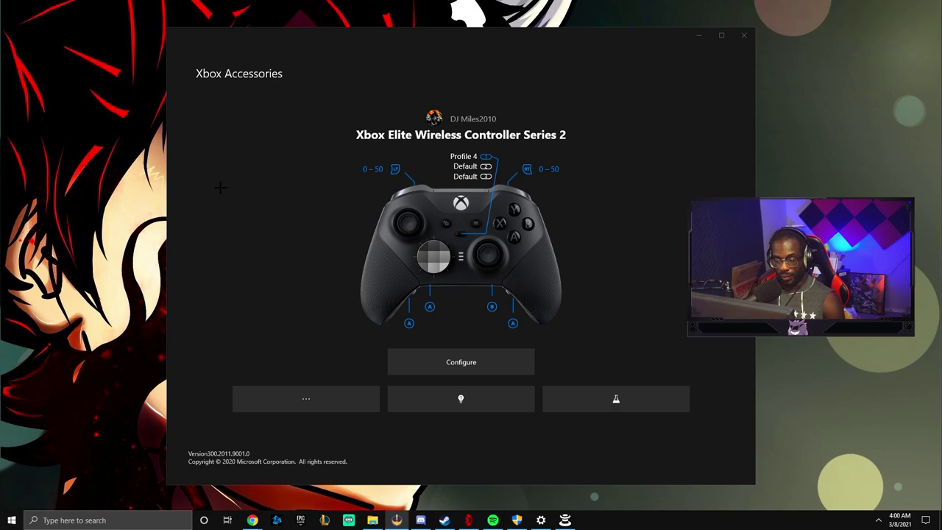
In Xbox Accessories, open Profile 4 of the Elite controller for editing and examine its front button and back paddle mapping
{"action": "left_click", "coordinate": [412, 359]}
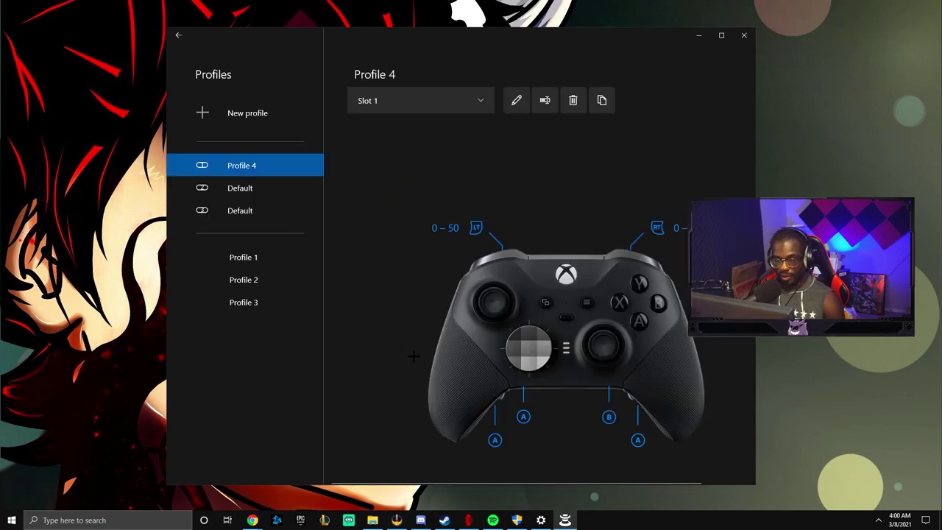
{"action": "left_click", "coordinate": [517, 102]}
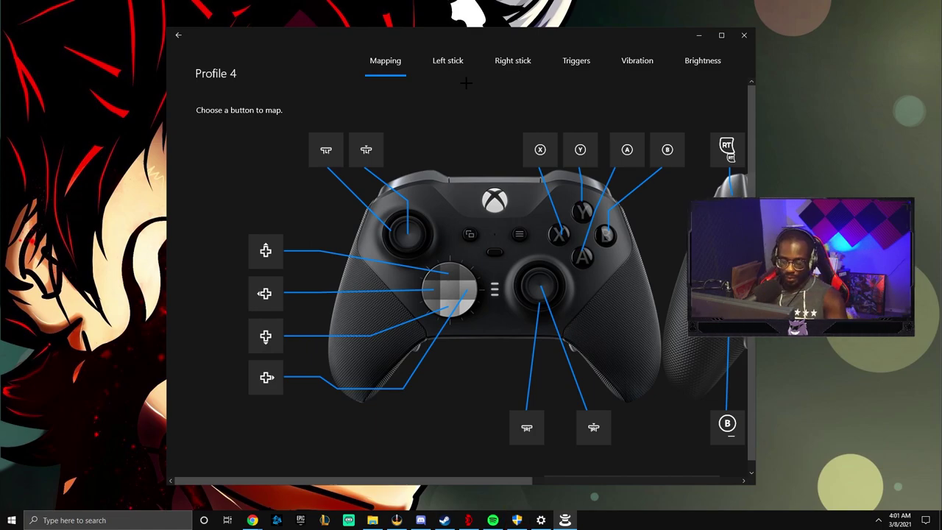
{"action": "left_click", "coordinate": [459, 65]}
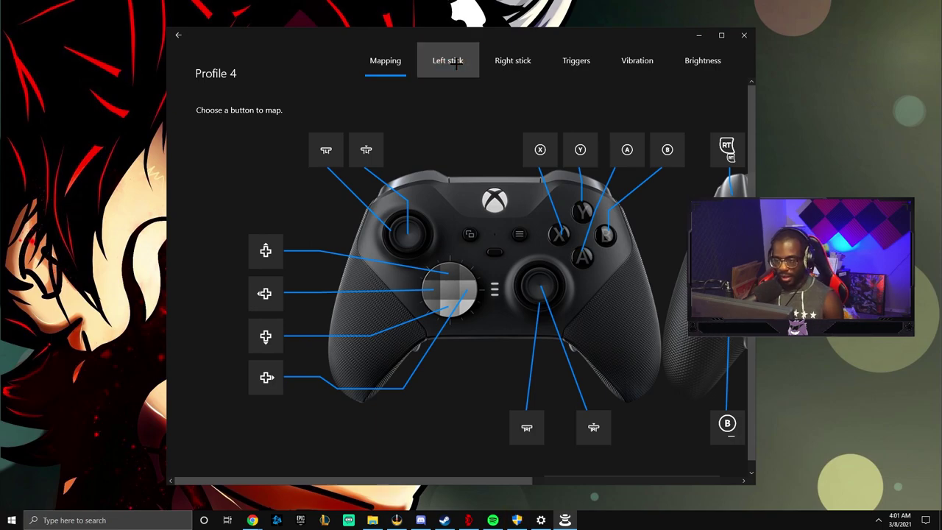
{"action": "key", "text": "Left"}
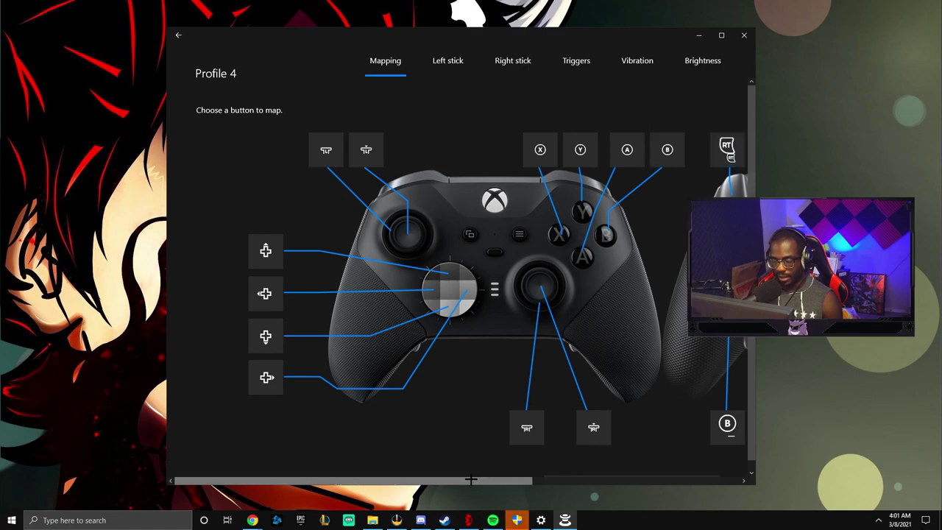
{"action": "scroll", "coordinate": [669, 467], "scroll_direction": "right", "scroll_amount": 5}
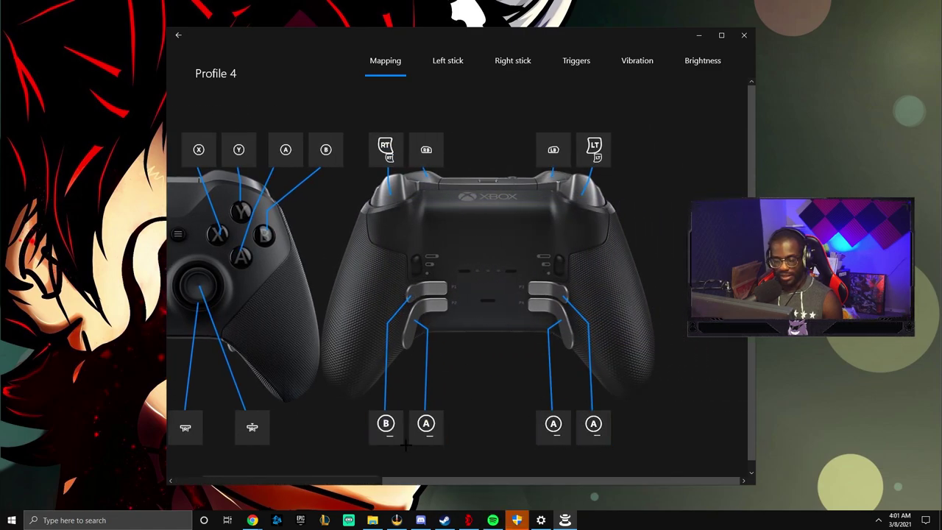
Check Profile 4's left stick settings and set the right stick's sensitivity curve to Smooth
{"action": "left_click", "coordinate": [447, 62]}
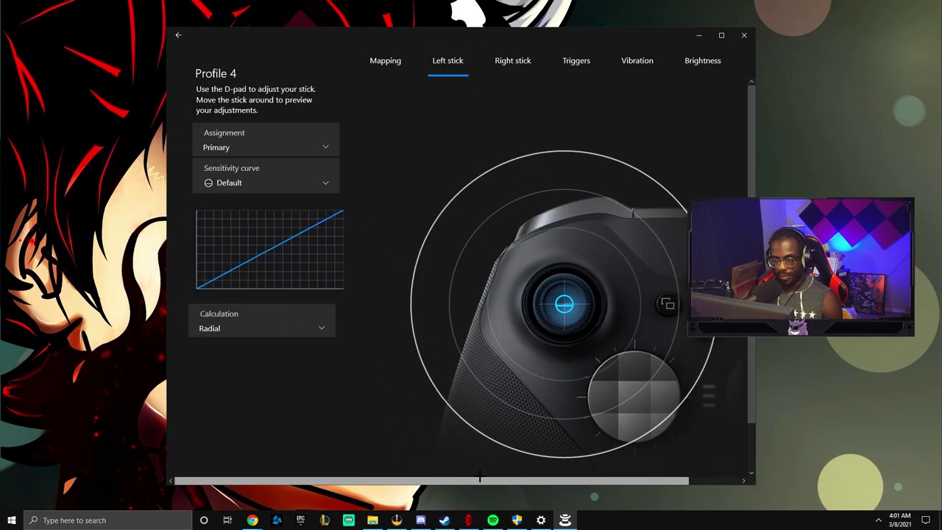
{"action": "left_click", "coordinate": [501, 62]}
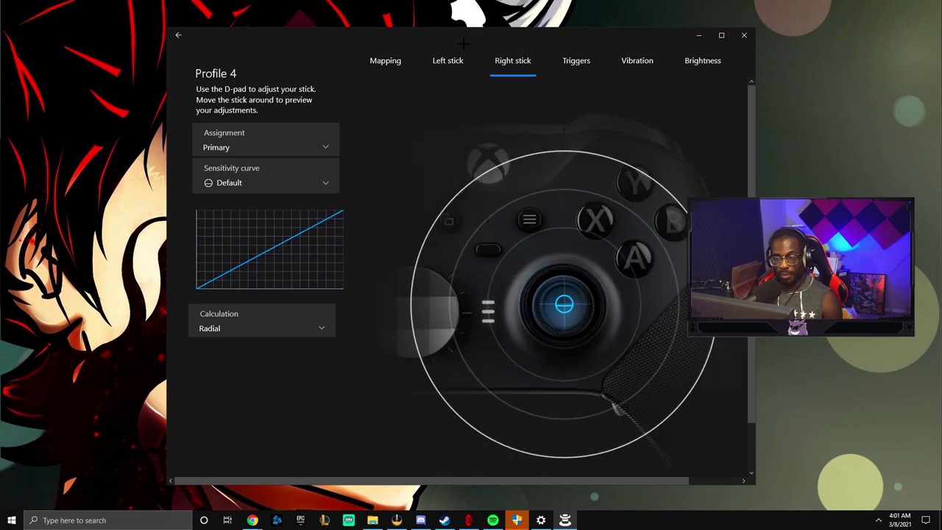
{"action": "left_click", "coordinate": [292, 179]}
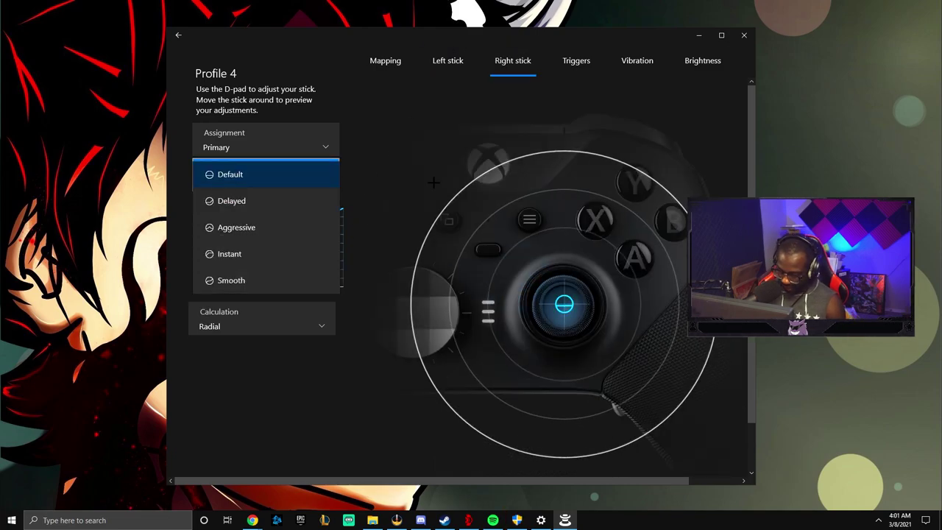
{"action": "left_click", "coordinate": [261, 280]}
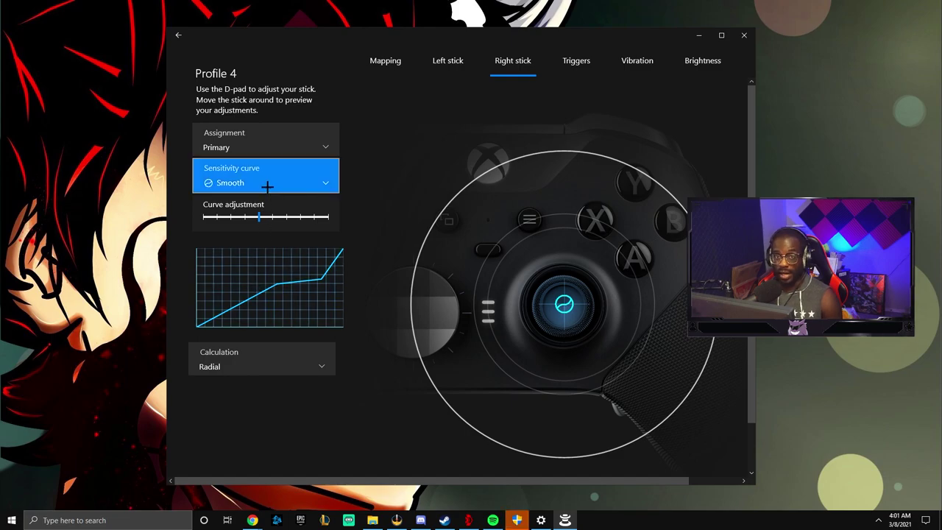
Examine Profile 4's trigger dead zones, vibration intensity and brightness settings, and return to the button mapping
{"action": "left_click", "coordinate": [577, 61]}
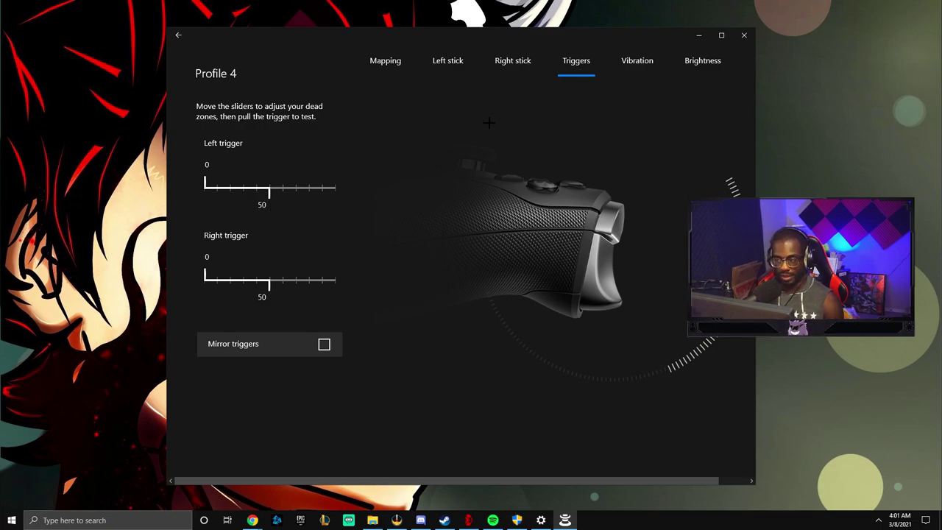
{"action": "left_click", "coordinate": [626, 62]}
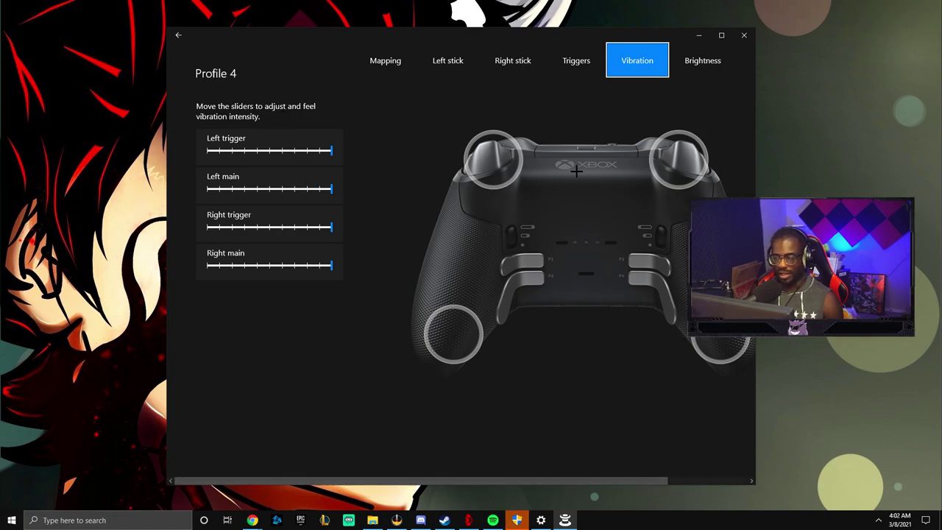
{"action": "left_click", "coordinate": [689, 61]}
{"action": "left_click", "coordinate": [385, 60]}
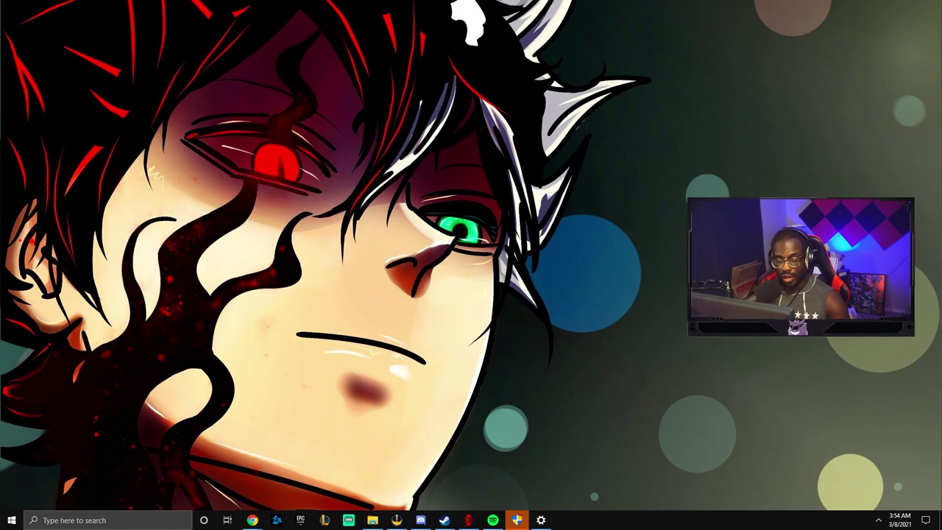
Find the Windows advanced system settings and open the performance options for visual effects
{"action": "left_click", "coordinate": [103, 521]}
{"action": "type", "text": "advanced sy"}
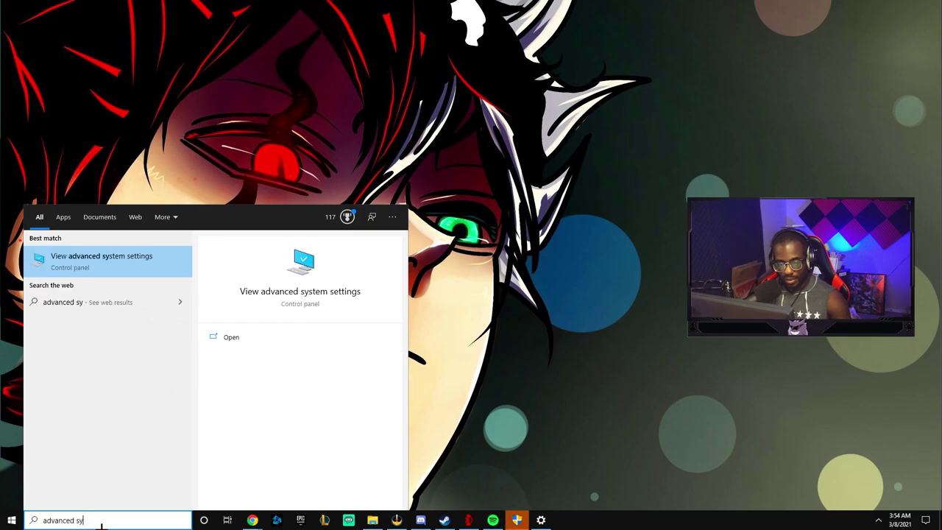
{"action": "key", "text": "Return"}
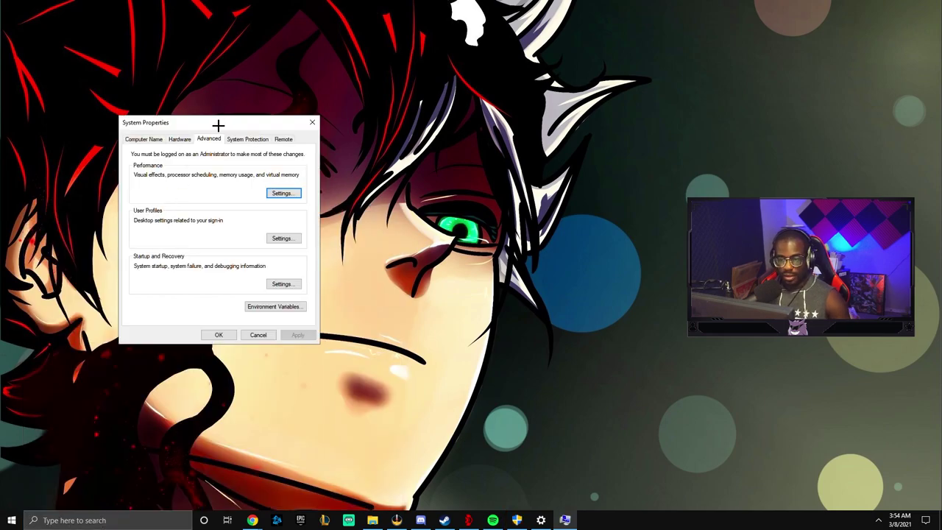
{"action": "left_click_drag", "start_coordinate": [218, 122], "coordinate": [443, 119]}
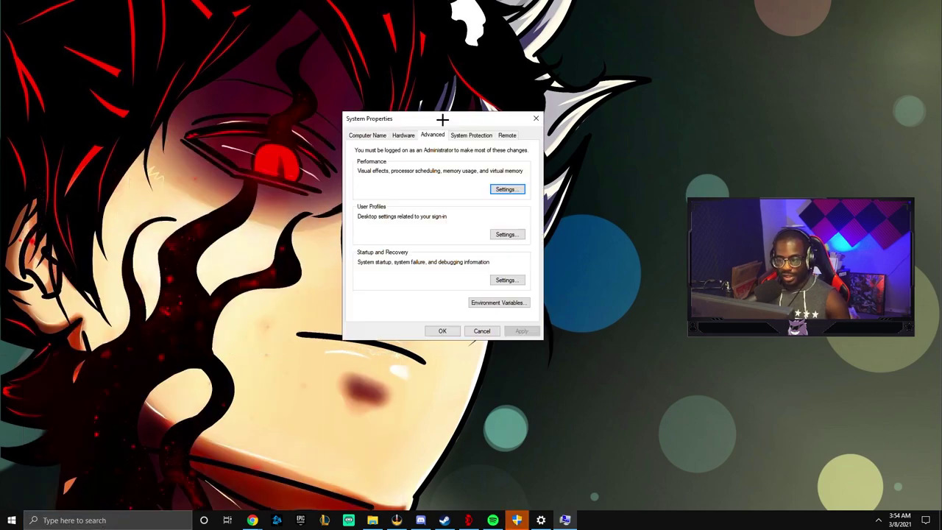
{"action": "left_click", "coordinate": [507, 189]}
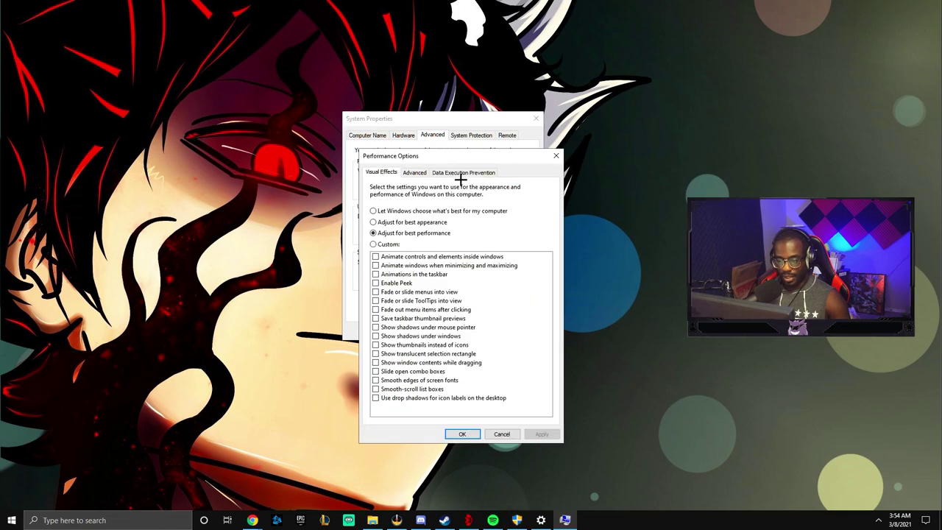
Compare the visual effects presets, ending on Adjust for best performance, and close the performance options and system properties without saving
{"action": "left_click_drag", "start_coordinate": [441, 164], "coordinate": [449, 140]}
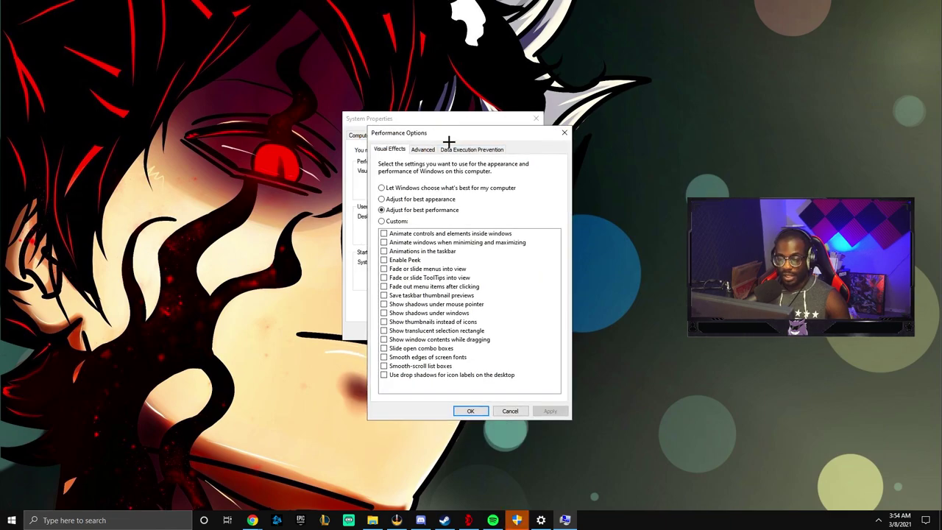
{"action": "left_click", "coordinate": [403, 199]}
{"action": "left_click", "coordinate": [392, 188]}
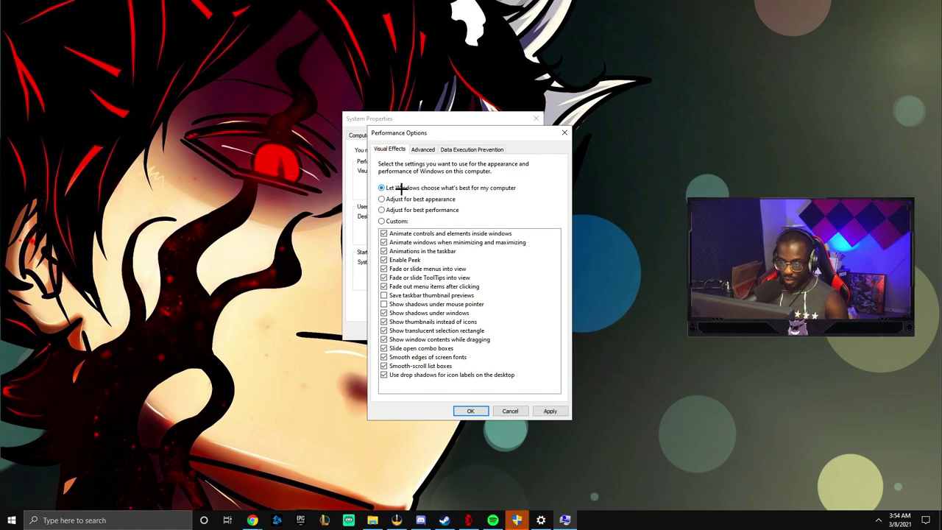
{"action": "left_click", "coordinate": [392, 209]}
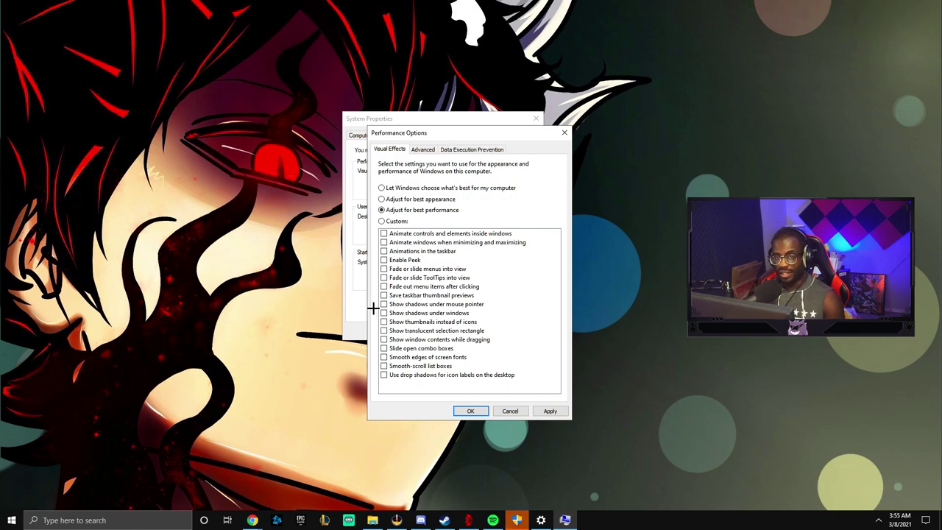
{"action": "left_click", "coordinate": [502, 414]}
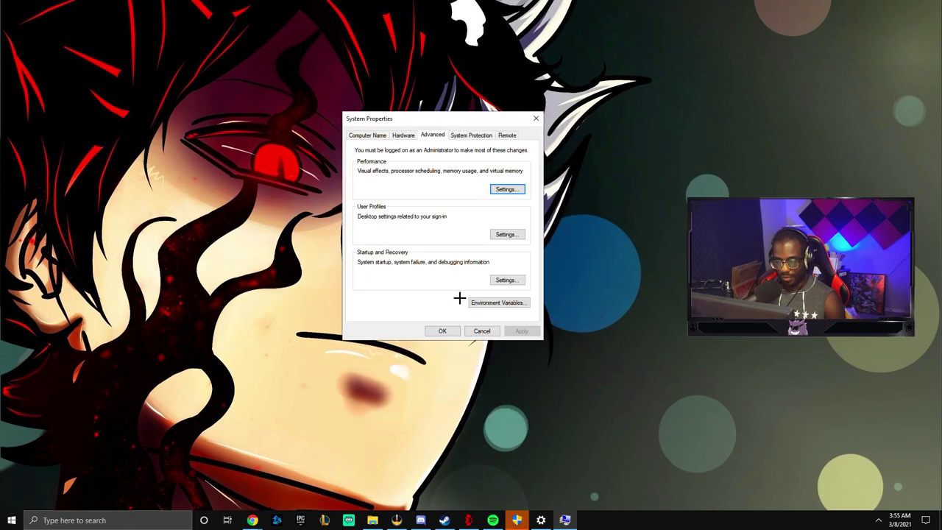
{"action": "key", "text": "Return"}
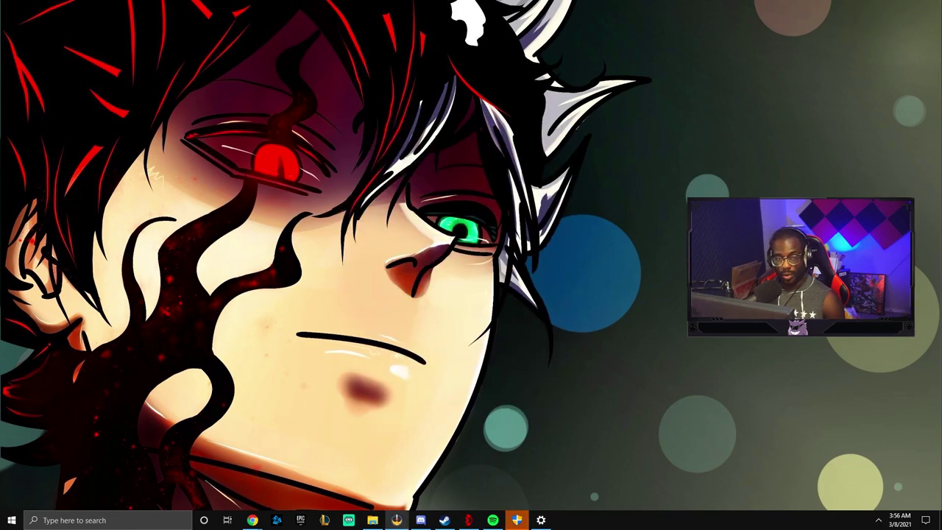
Find and open the Windows Edit power plan settings, and go up to the Power Options overview
{"action": "left_click", "coordinate": [122, 520]}
{"action": "type", "text": "ed"}
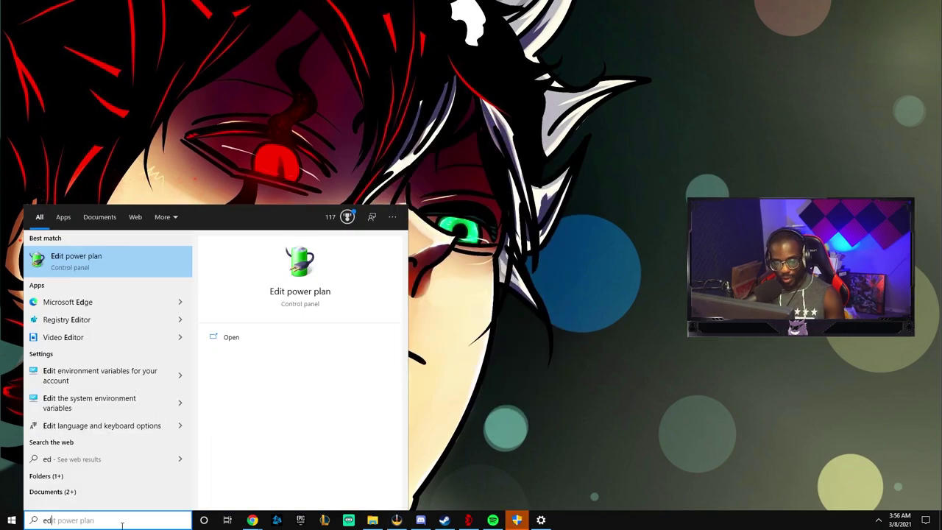
{"action": "type", "text": "it power"}
{"action": "key", "text": "Return"}
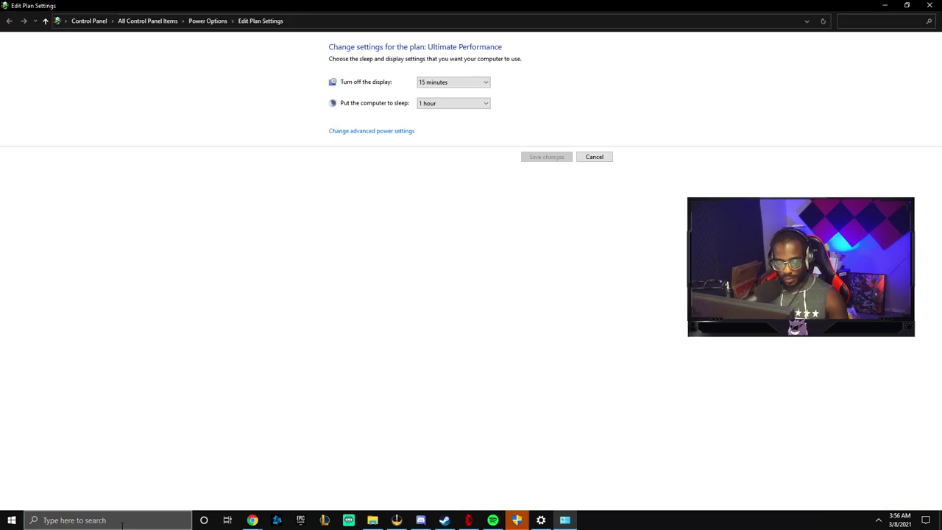
{"action": "left_click", "coordinate": [201, 20]}
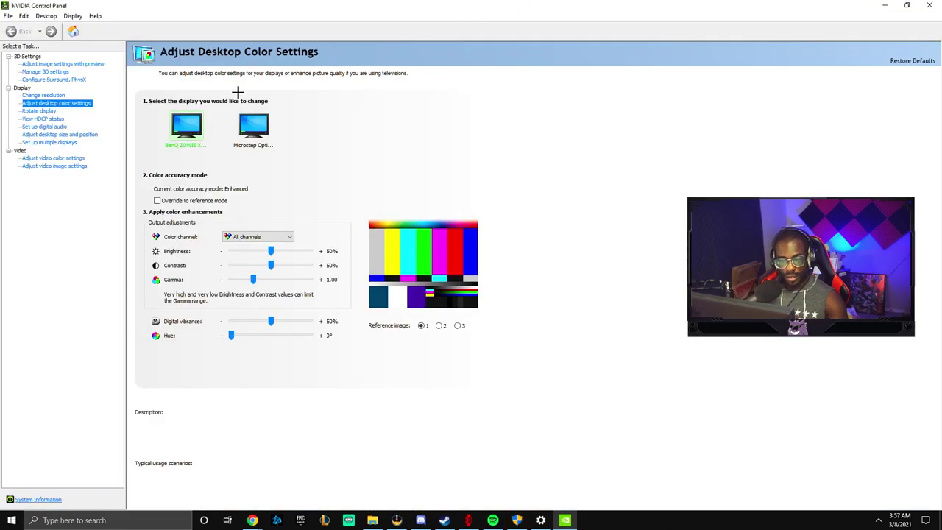
In NVIDIA Control Panel, open Manage 3D settings and set the global Power management mode to Prefer maximum performance
{"action": "left_click", "coordinate": [47, 65]}
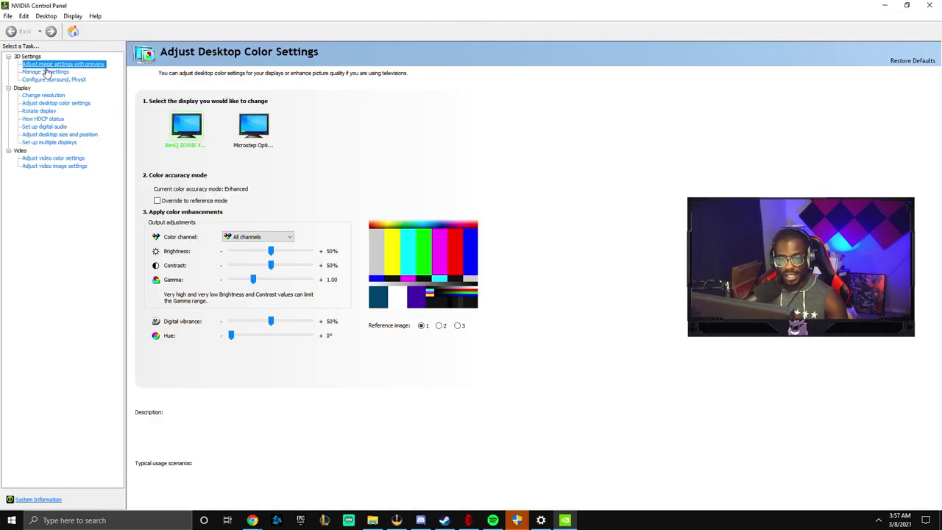
{"action": "left_click", "coordinate": [46, 73]}
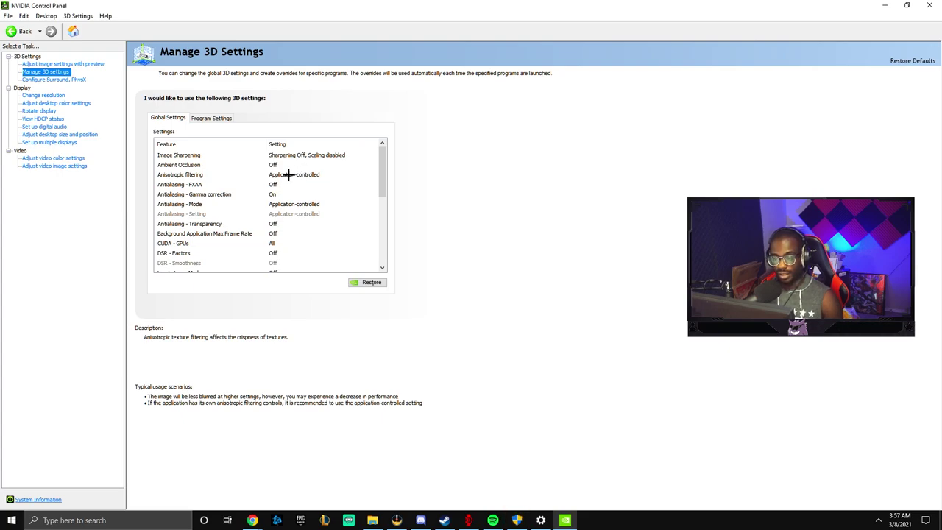
{"action": "scroll", "coordinate": [287, 175], "scroll_direction": "down", "scroll_amount": 1}
{"action": "scroll", "coordinate": [288, 175], "scroll_direction": "up", "scroll_amount": 1}
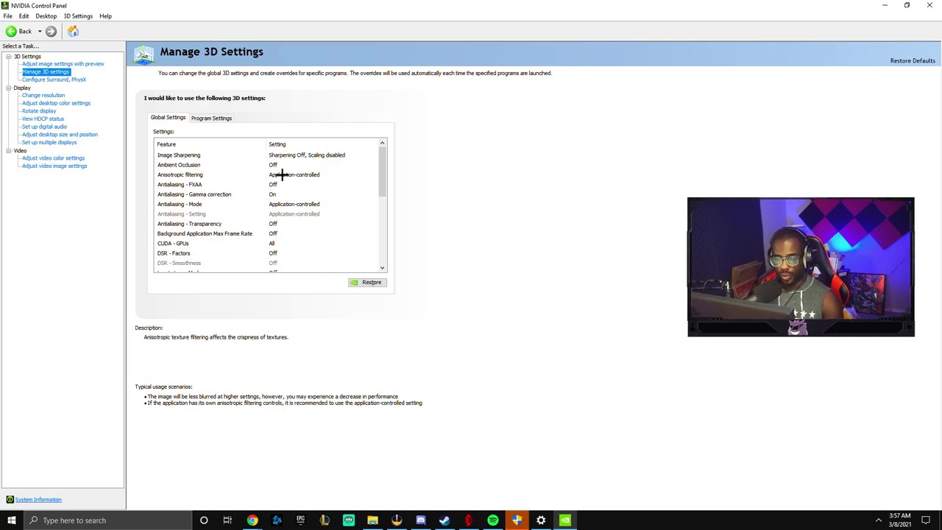
{"action": "scroll", "coordinate": [270, 182], "scroll_direction": "down", "scroll_amount": 1}
{"action": "scroll", "coordinate": [269, 182], "scroll_direction": "down", "scroll_amount": 1}
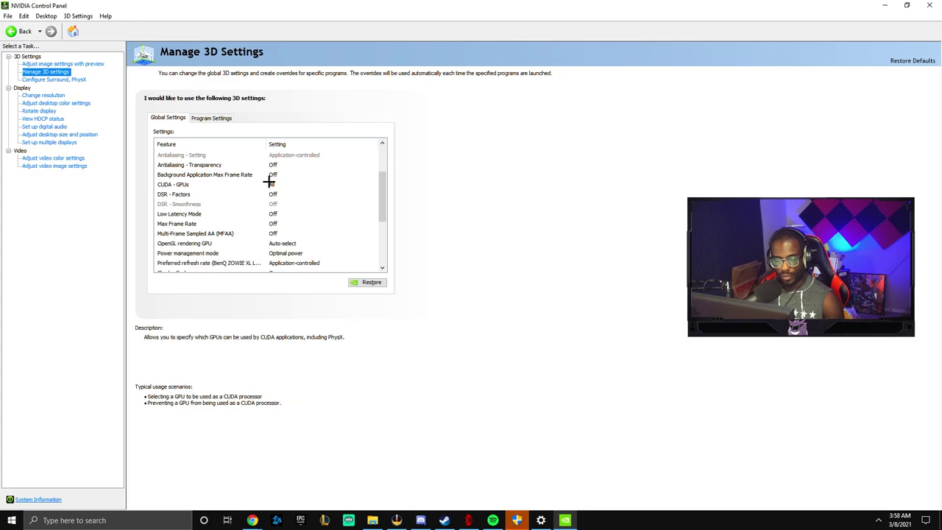
{"action": "scroll", "coordinate": [269, 181], "scroll_direction": "down", "scroll_amount": 1}
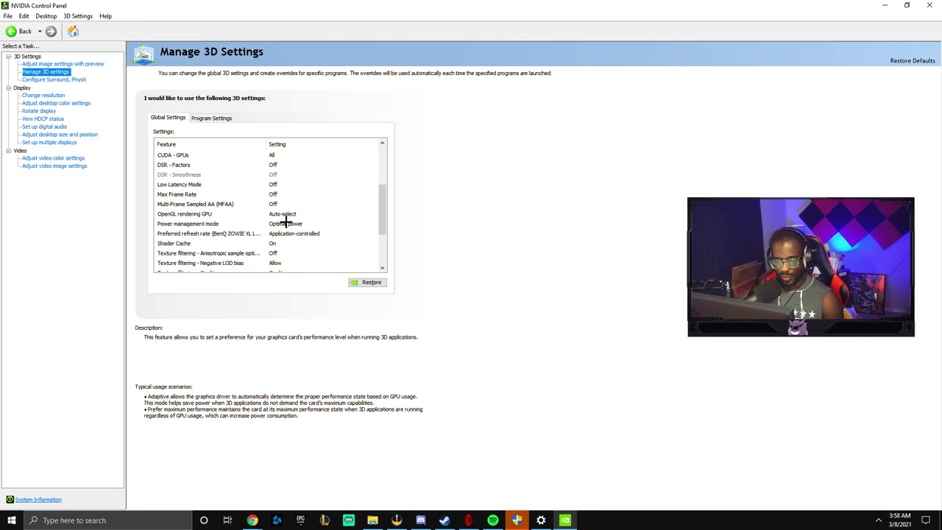
{"action": "left_click", "coordinate": [287, 222]}
{"action": "left_click", "coordinate": [287, 223]}
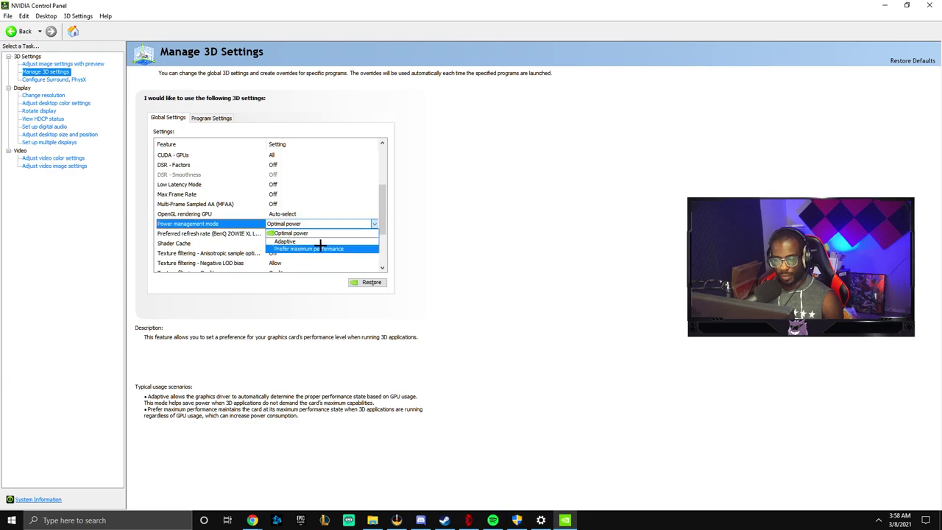
{"action": "left_click", "coordinate": [321, 248]}
Check the global Ambient Occlusion, Background Application Max Frame Rate, CUDA - GPUs and Anisotropic filtering settings
{"action": "scroll", "coordinate": [368, 221], "scroll_direction": "up", "scroll_amount": 3}
{"action": "scroll", "coordinate": [358, 196], "scroll_direction": "down", "scroll_amount": 2}
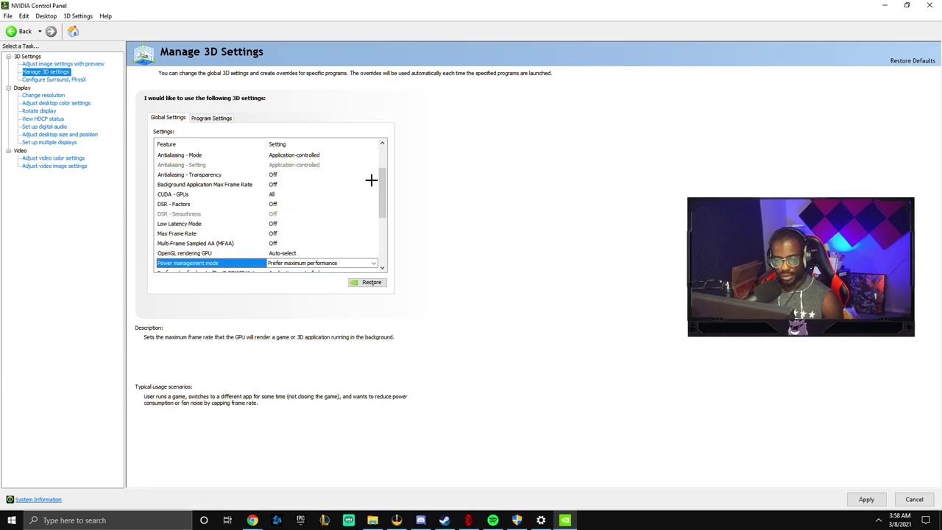
{"action": "left_click_drag", "start_coordinate": [381, 172], "coordinate": [380, 152]}
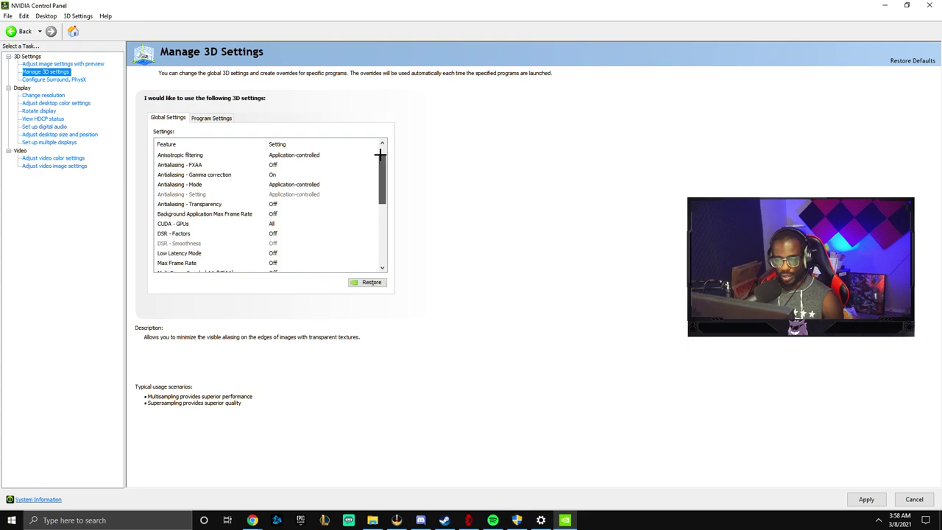
{"action": "scroll", "coordinate": [378, 155], "scroll_direction": "up", "scroll_amount": 1}
{"action": "left_click", "coordinate": [377, 162]}
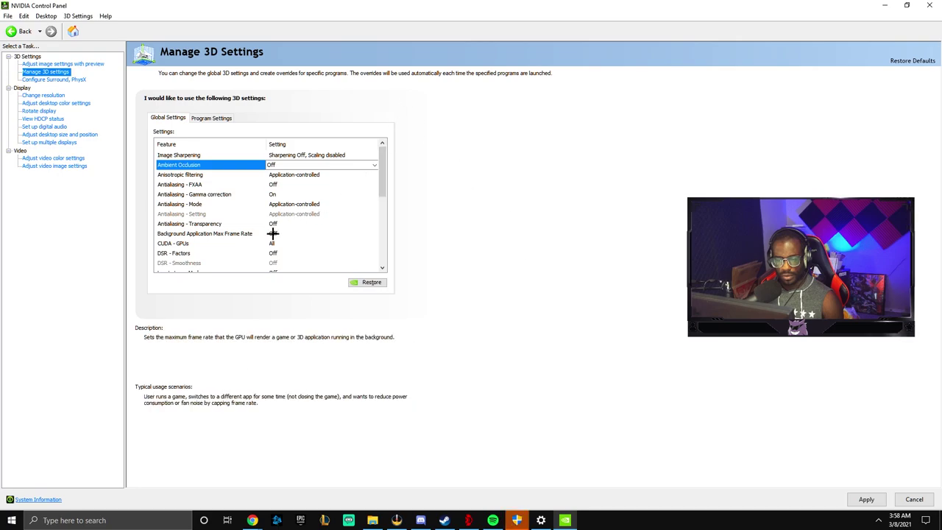
{"action": "left_click", "coordinate": [273, 234]}
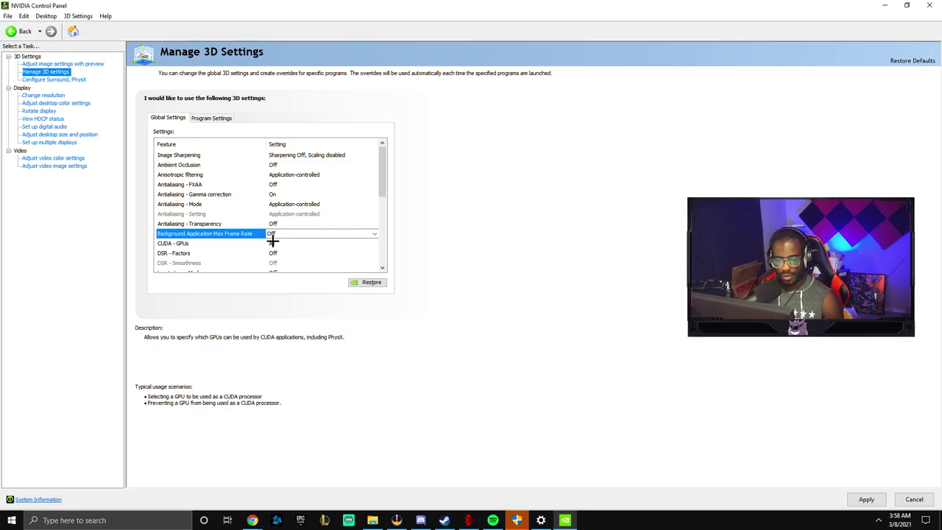
{"action": "left_click", "coordinate": [273, 243]}
{"action": "left_click", "coordinate": [274, 243]}
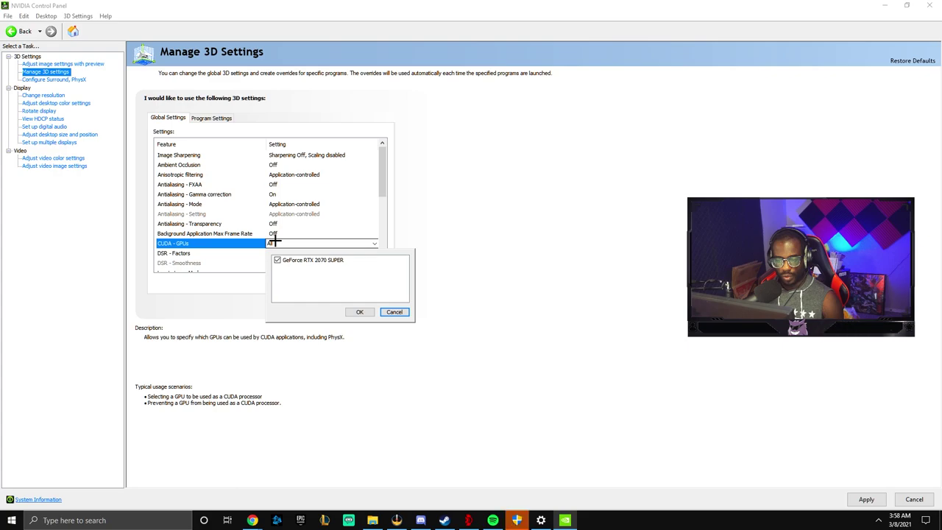
{"action": "left_click", "coordinate": [396, 313]}
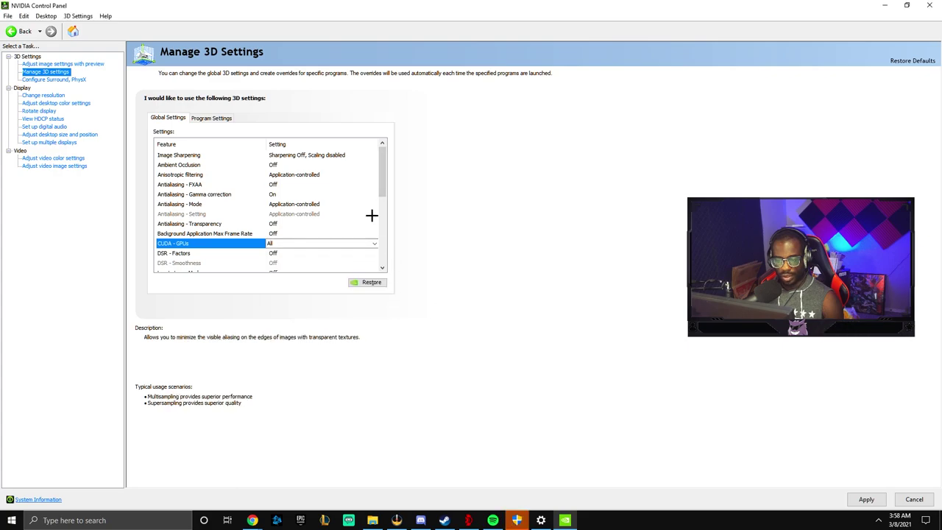
{"action": "left_click", "coordinate": [377, 175]}
Set the global Texture filtering - Quality option to High performance
{"action": "scroll", "coordinate": [382, 171], "scroll_direction": "down", "scroll_amount": 1}
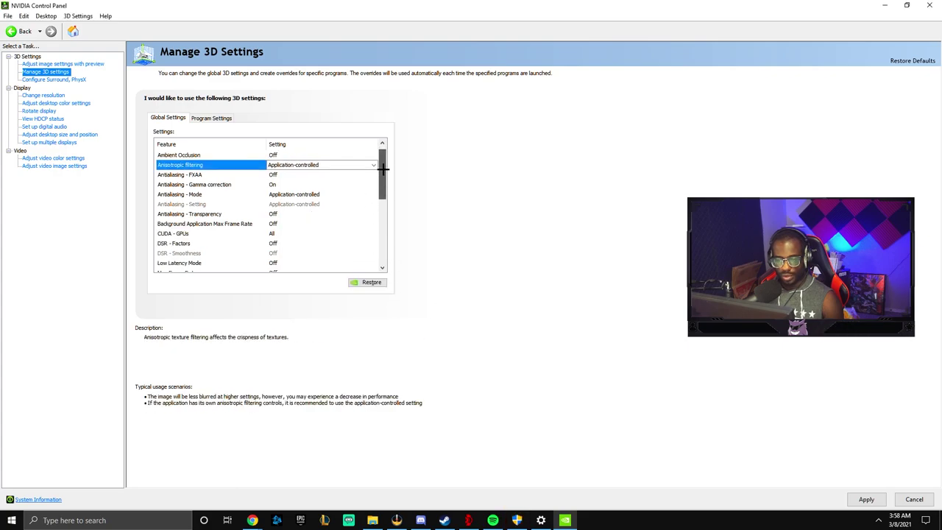
{"action": "left_click_drag", "start_coordinate": [383, 169], "coordinate": [380, 219]}
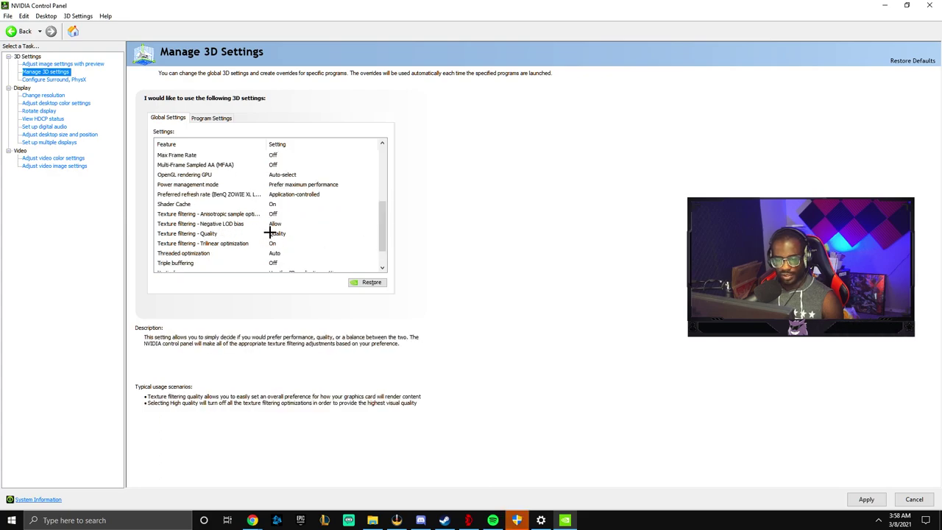
{"action": "left_click", "coordinate": [278, 233]}
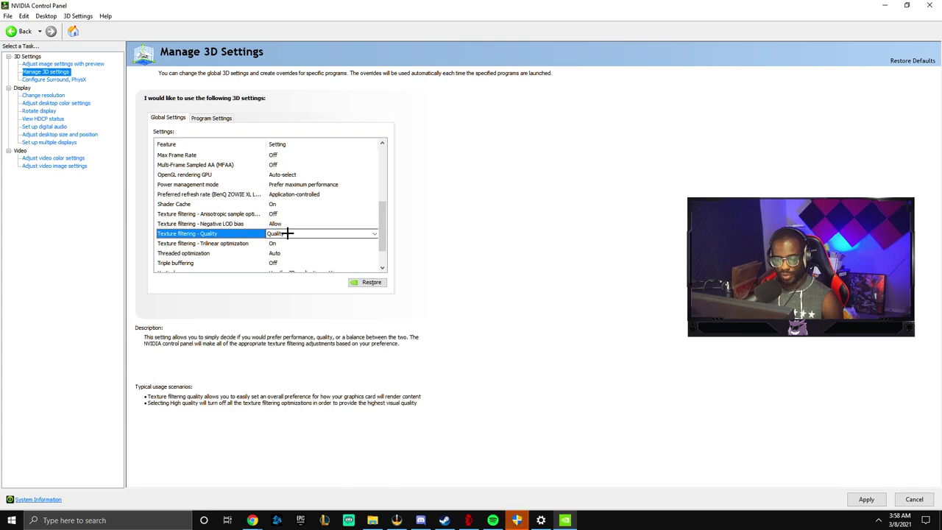
{"action": "left_click", "coordinate": [286, 233]}
{"action": "left_click", "coordinate": [298, 265]}
Set Threaded optimization and Vertical sync to Off in the global settings, and apply the 3D changes
{"action": "scroll", "coordinate": [299, 250], "scroll_direction": "up", "scroll_amount": 5}
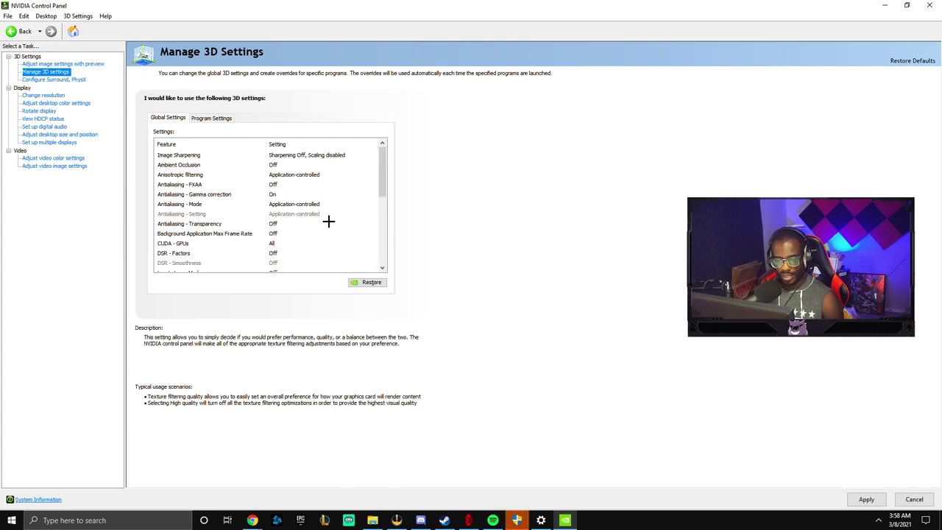
{"action": "scroll", "coordinate": [381, 194], "scroll_direction": "down", "scroll_amount": 4}
{"action": "left_click_drag", "start_coordinate": [379, 199], "coordinate": [380, 225]}
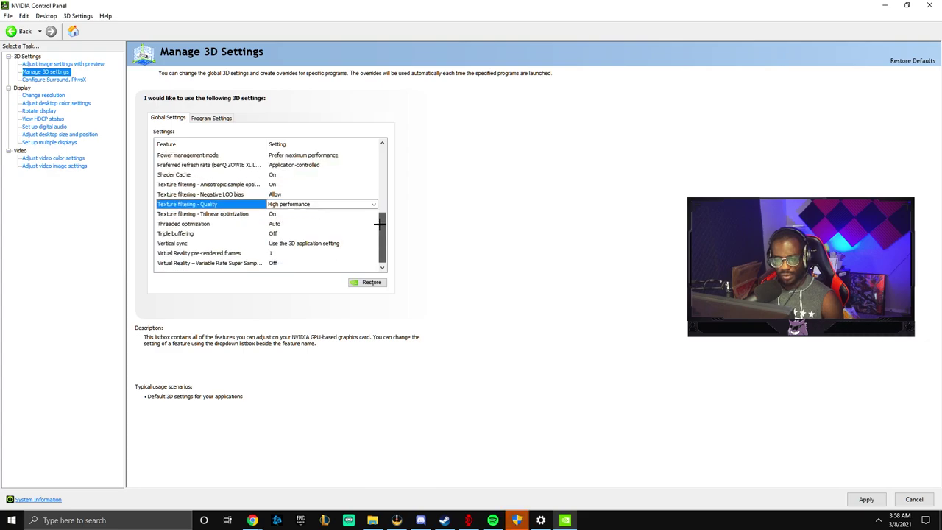
{"action": "left_click", "coordinate": [329, 243]}
{"action": "left_click", "coordinate": [328, 243]}
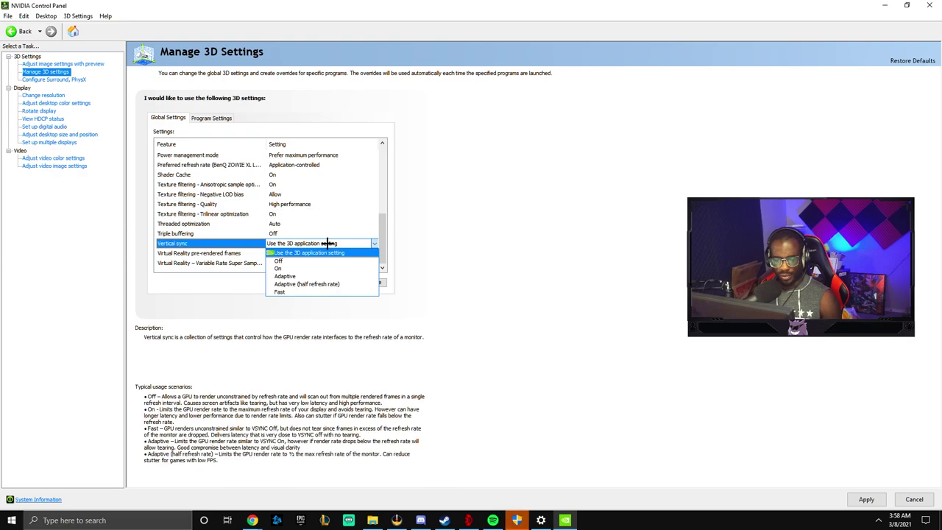
{"action": "left_click", "coordinate": [278, 260]}
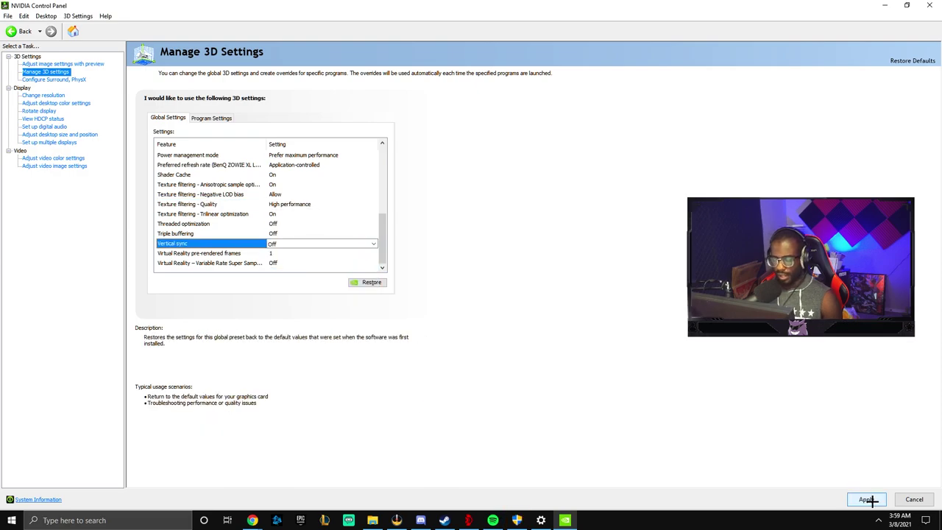
{"action": "left_click", "coordinate": [868, 500]}
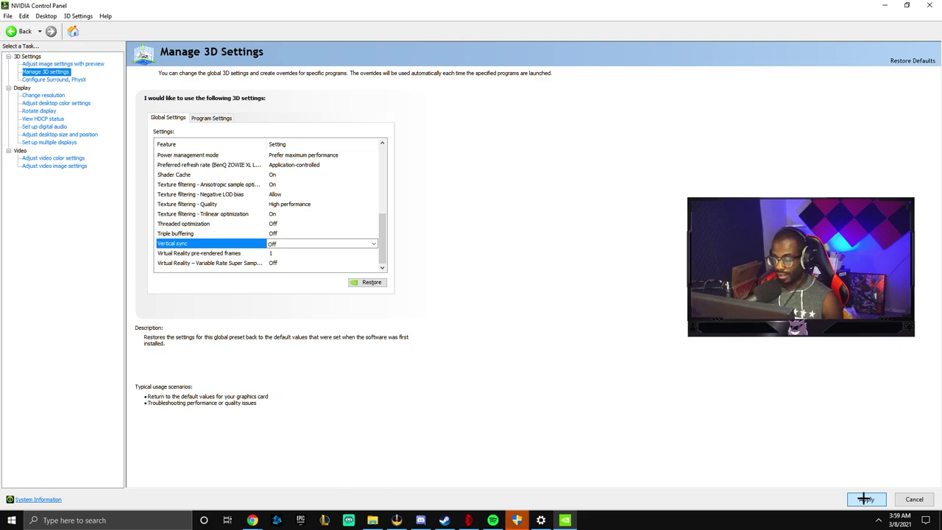